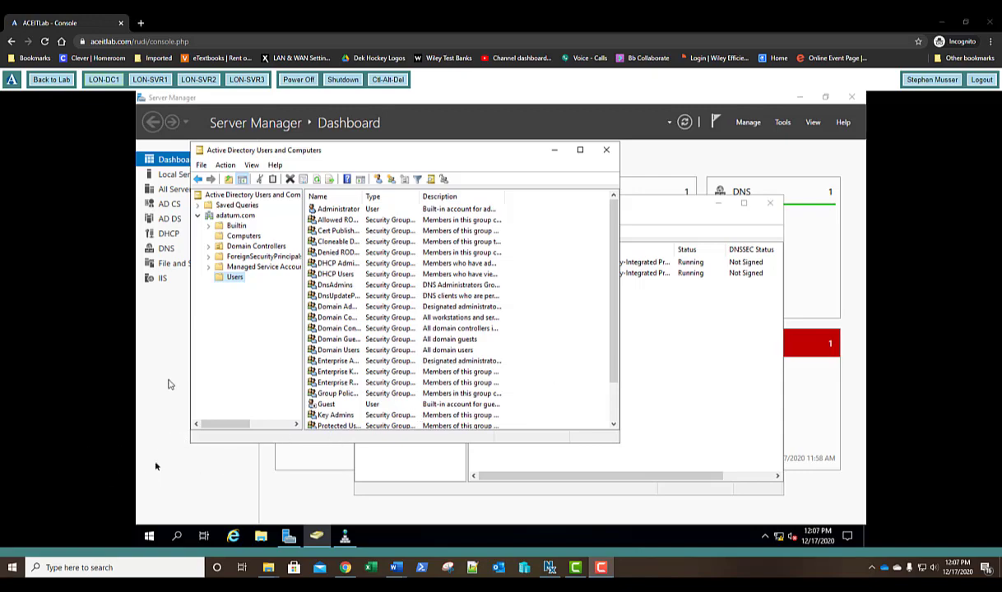
Launch Calculator from Start search and compute 72 squared.
key(super)
text(calc)
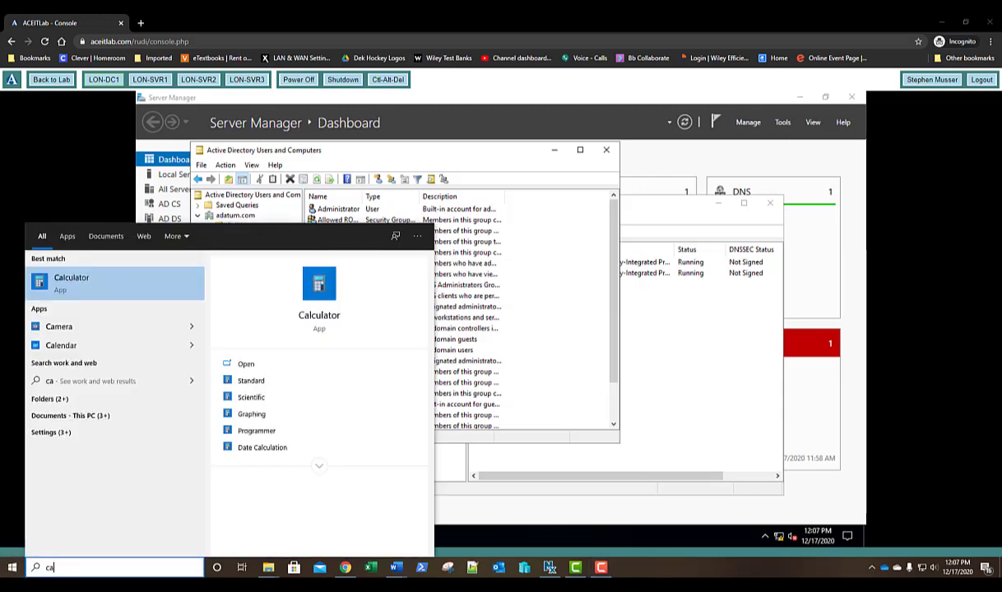
key(Return)
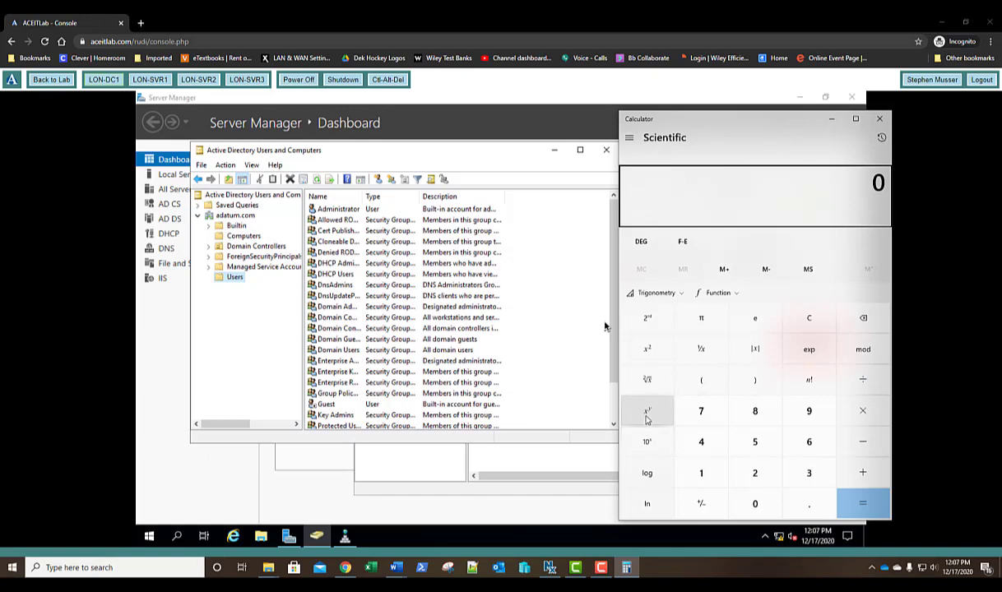
text(72)
click(646, 418)
text(2)
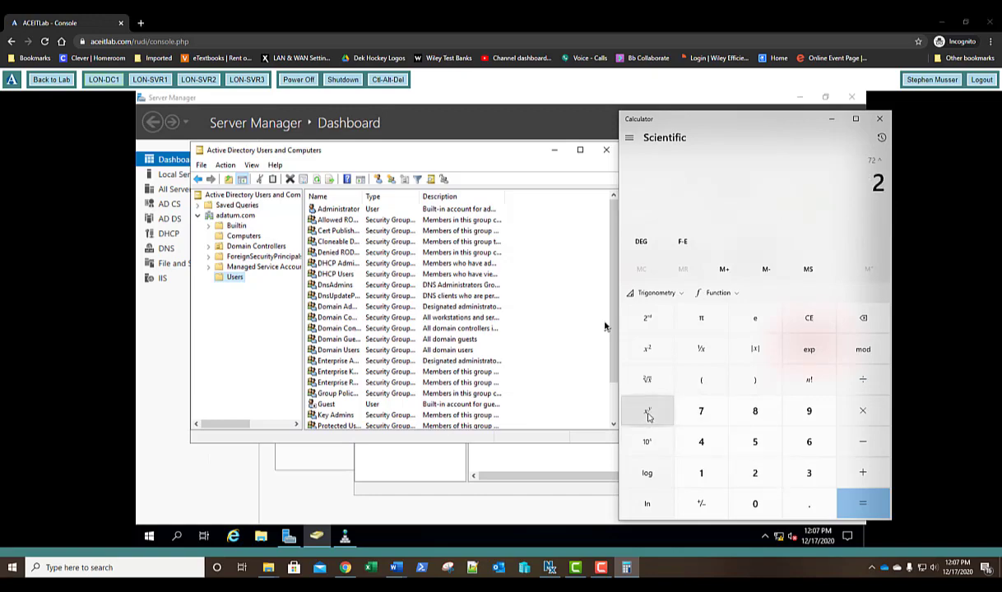
key(Return)
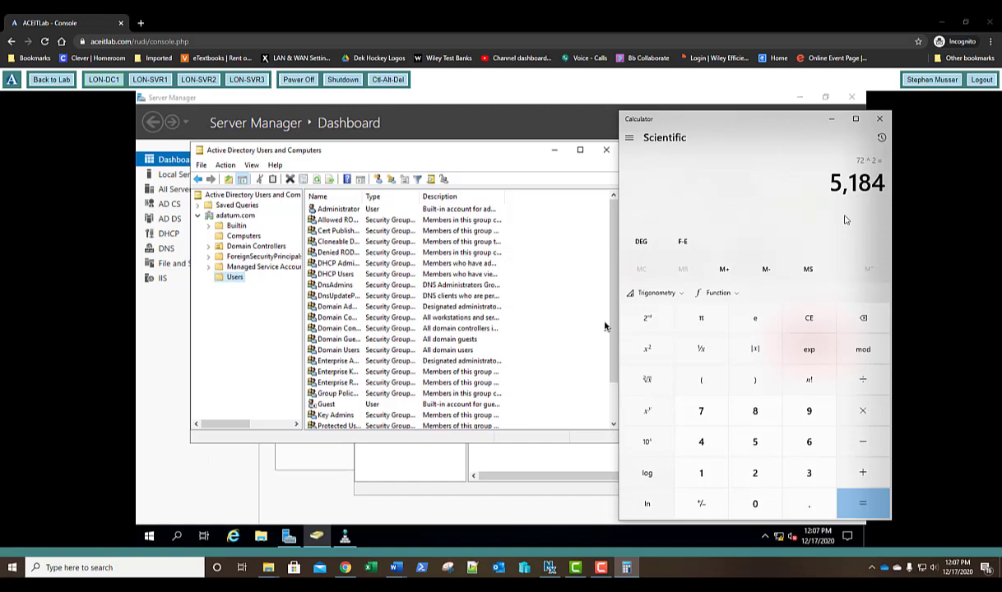
Compute 72 to the 8th power in Calculator.
text(72)
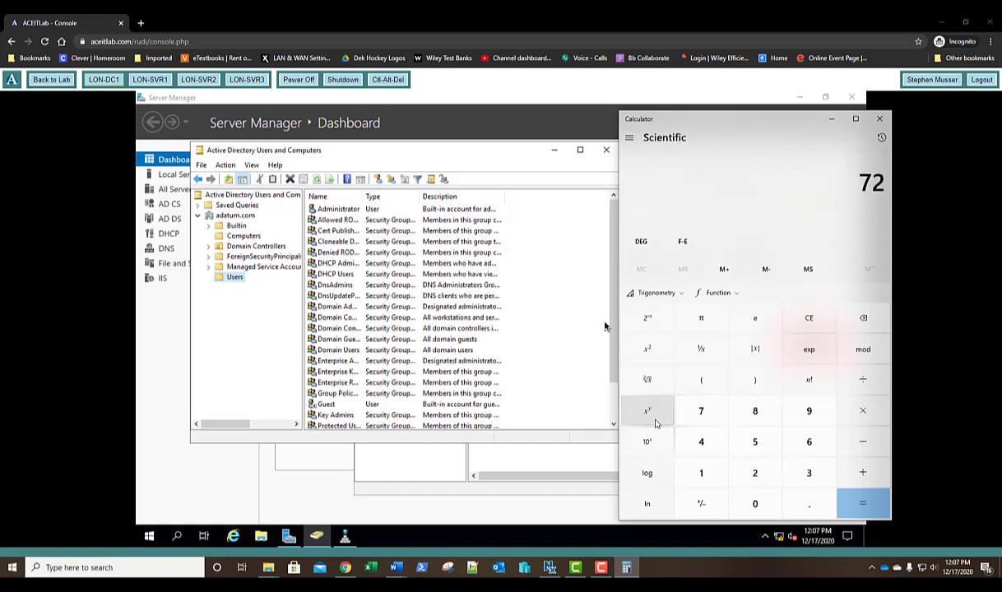
click(648, 411)
text(8)
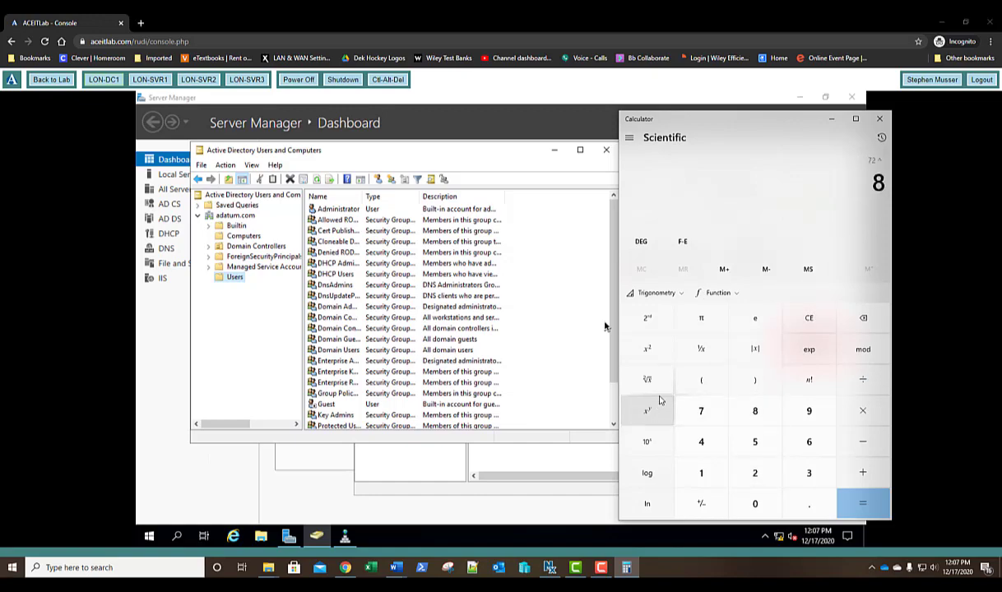
key(Return)
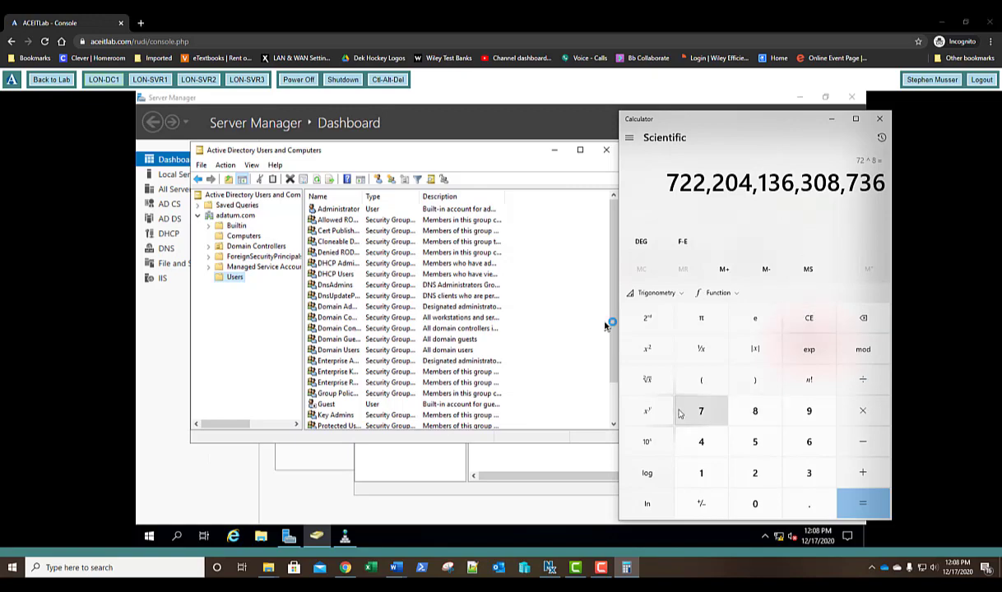
Compute 72 to the 16th power, then send Calculator behind the console.
text(72)
click(654, 418)
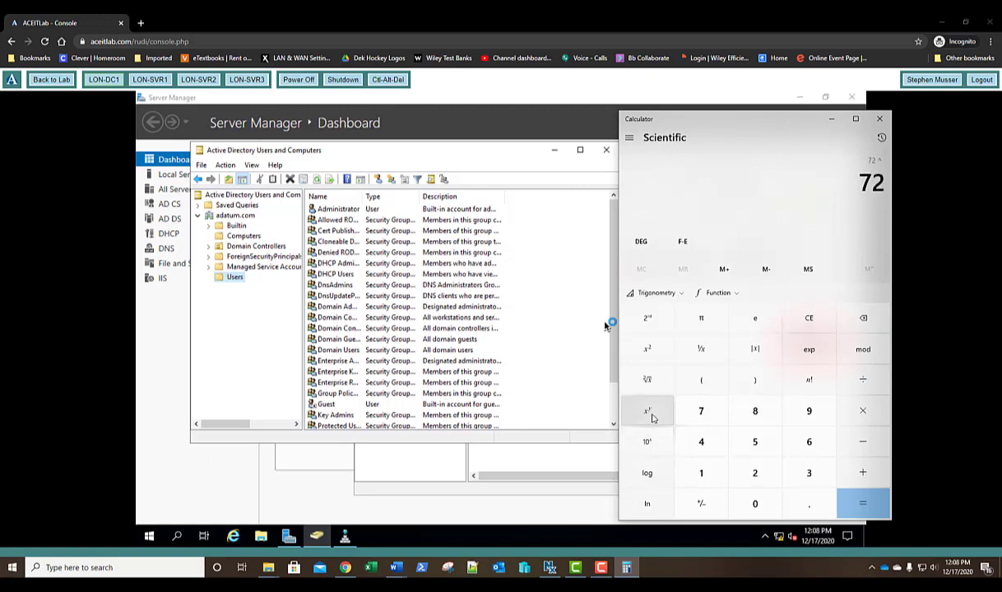
text(16)
key(Return)
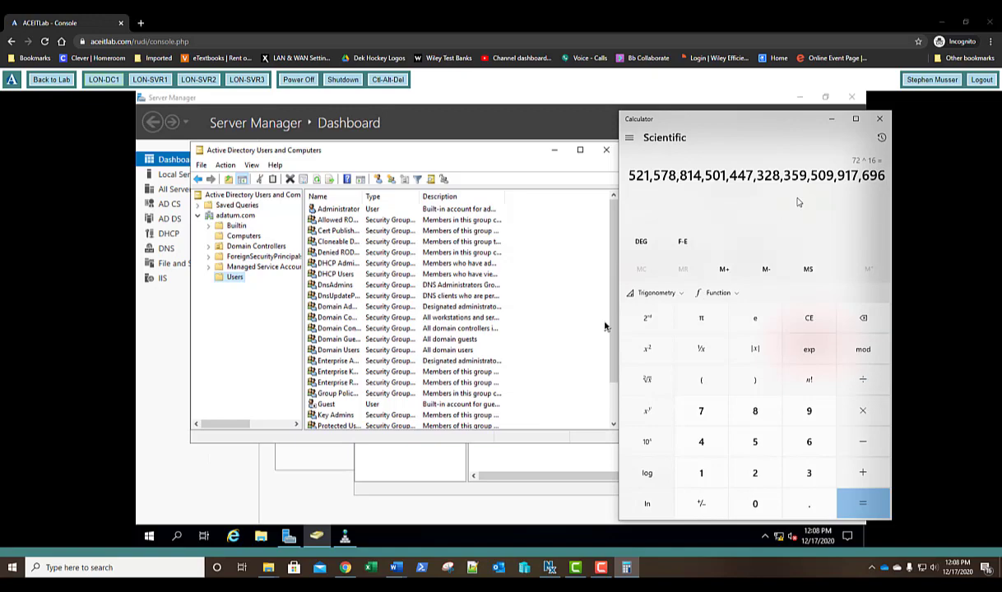
click(424, 148)
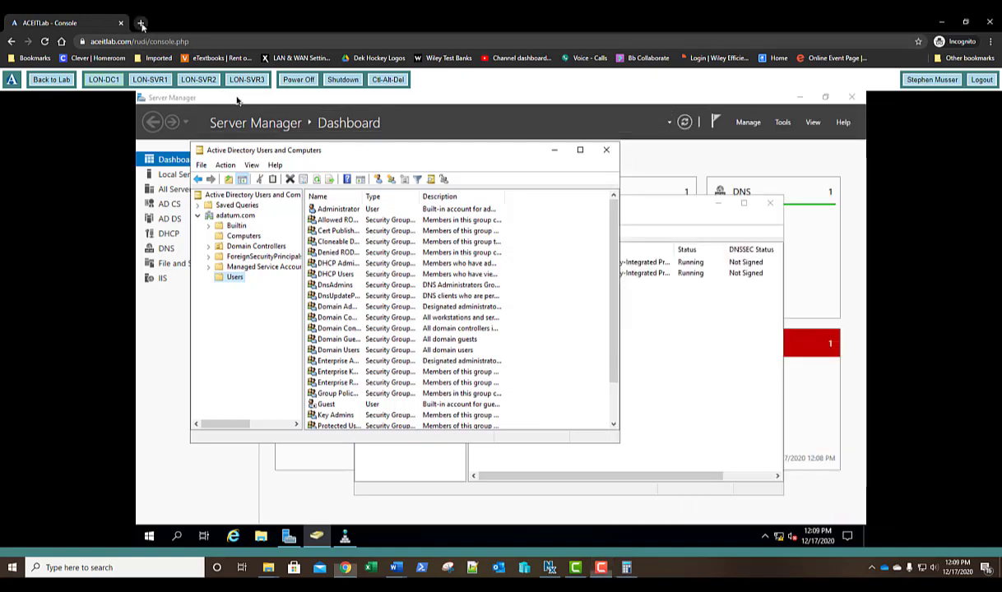
Open howsecureismypassword.net in a new browser tab.
click(142, 23)
text(ho)
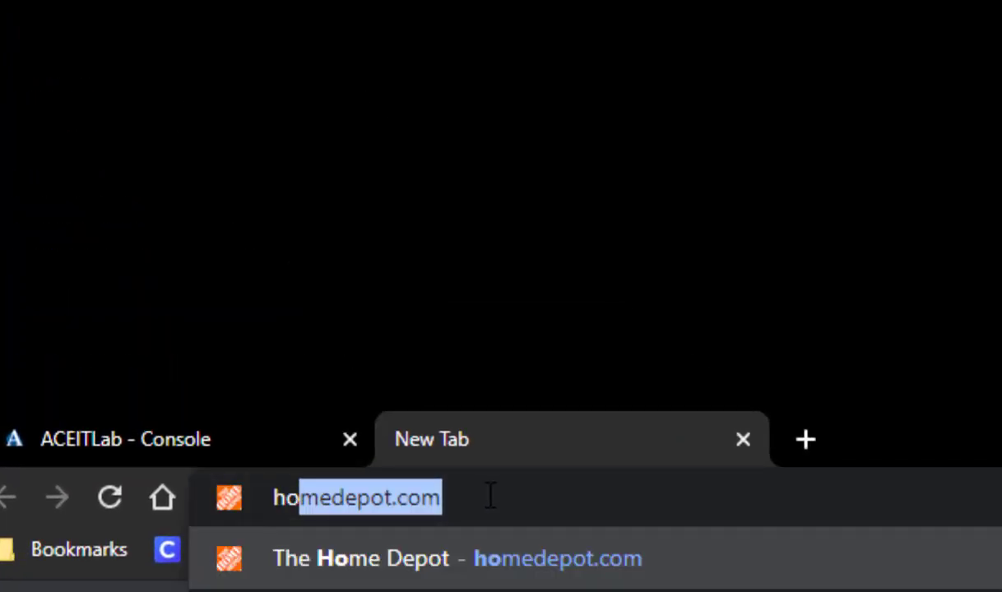
text(w)
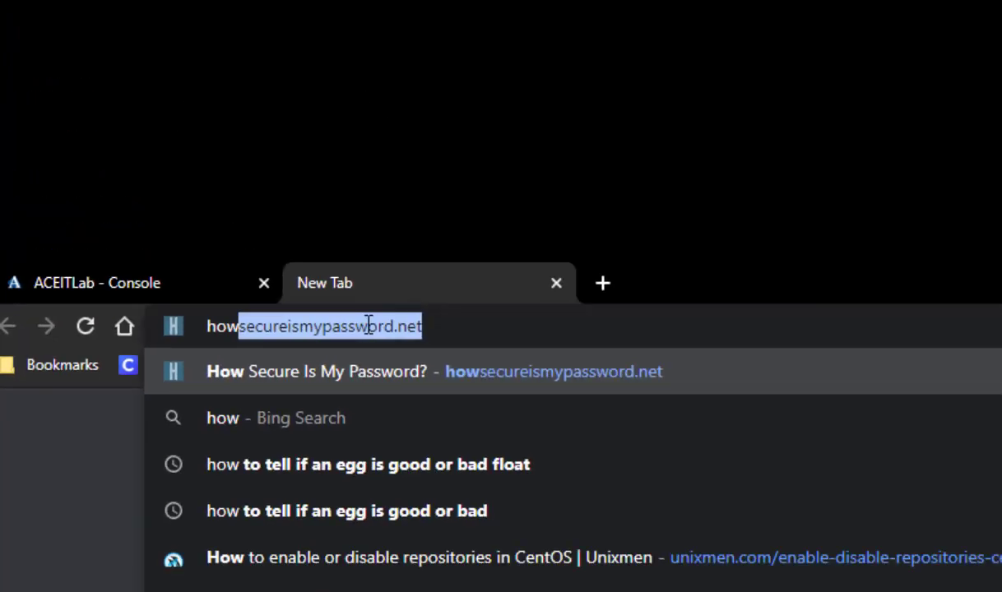
key(Return)
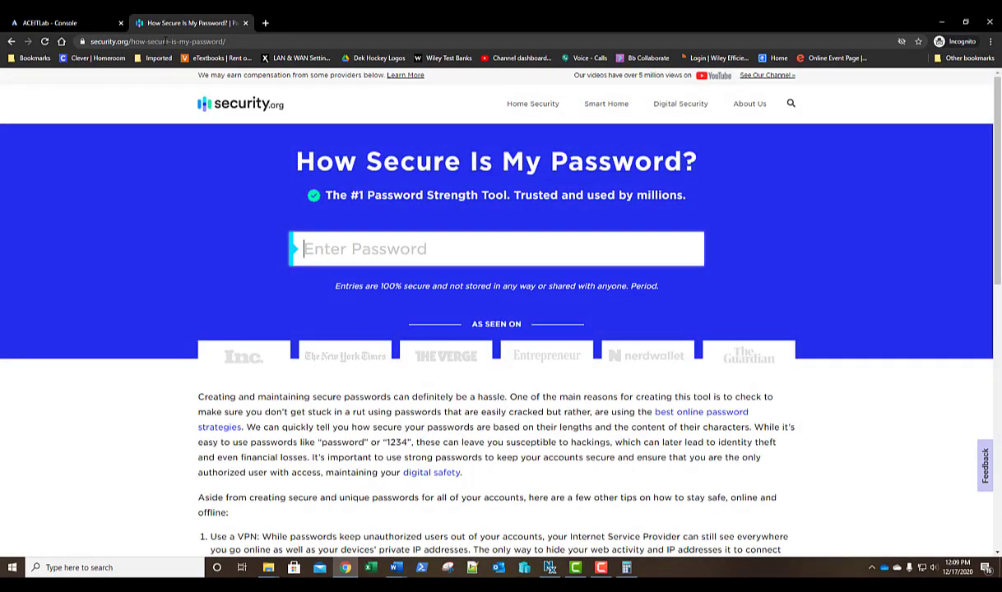
Test an 8-letter lowercase password and a longer one, then clear the field.
click(566, 249)
text(abc)
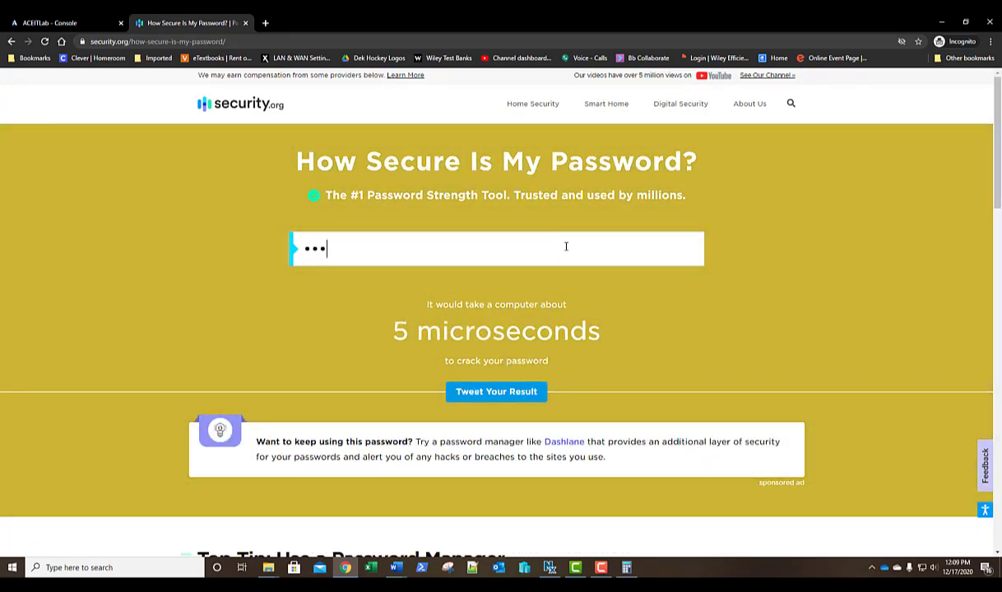
text(d)
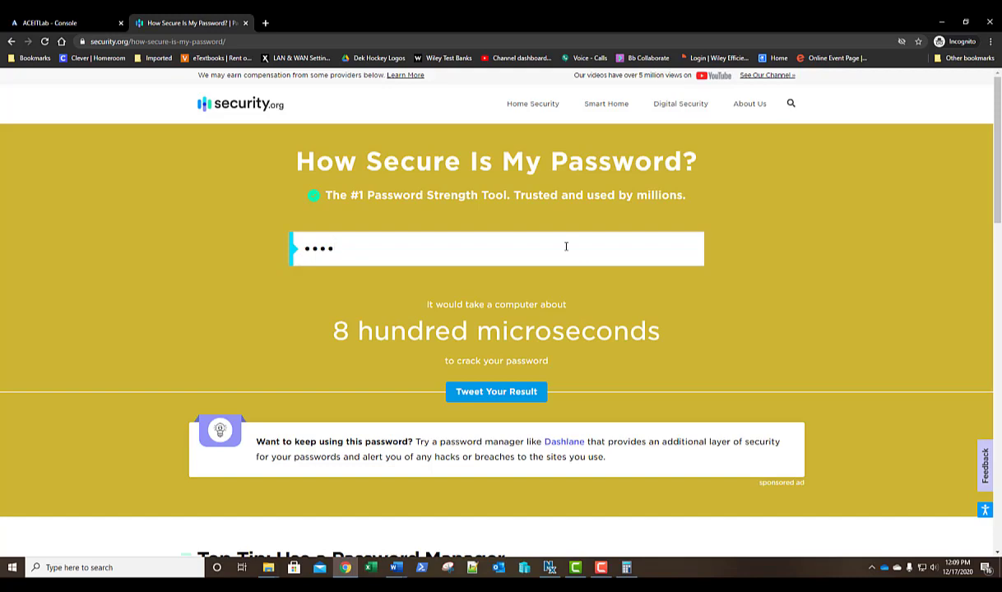
text(efgh)
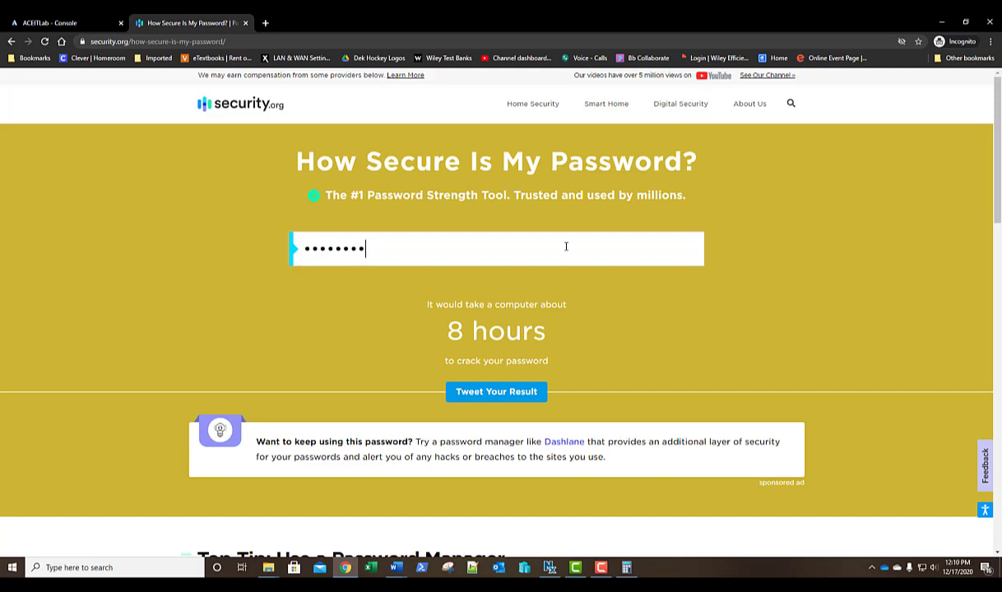
key(ctrl+a)
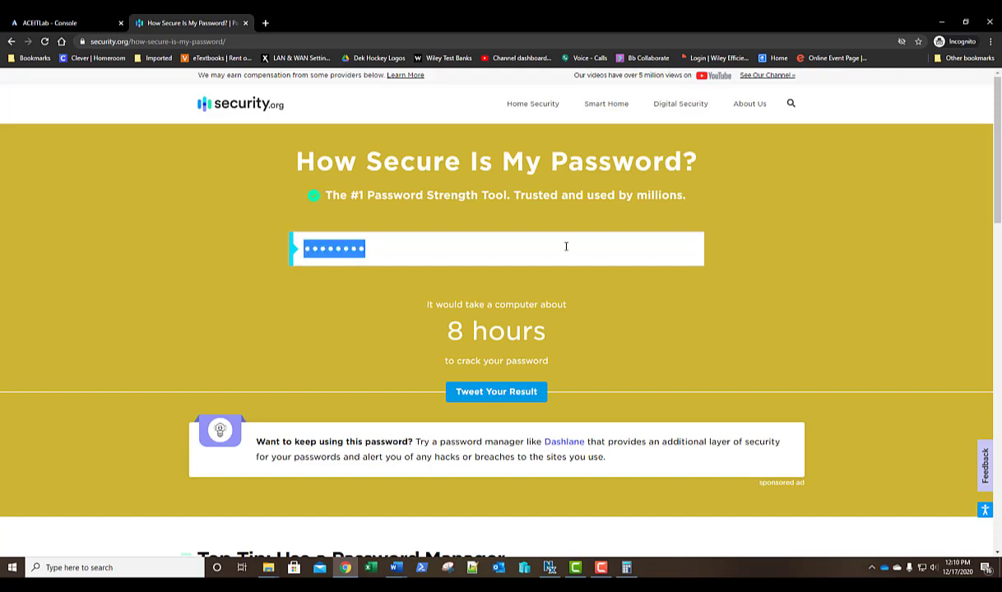
click(566, 247)
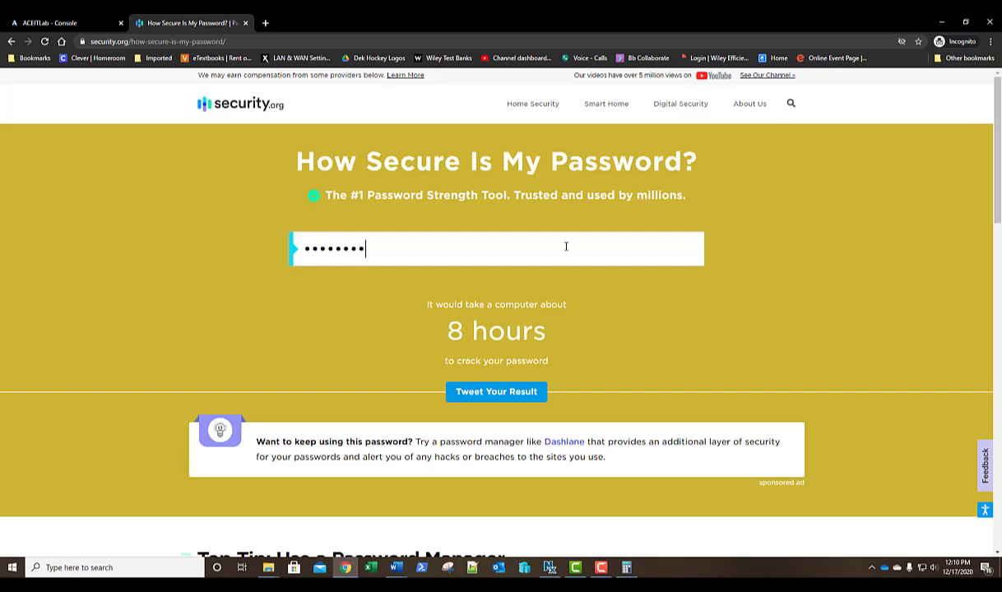
text(••)
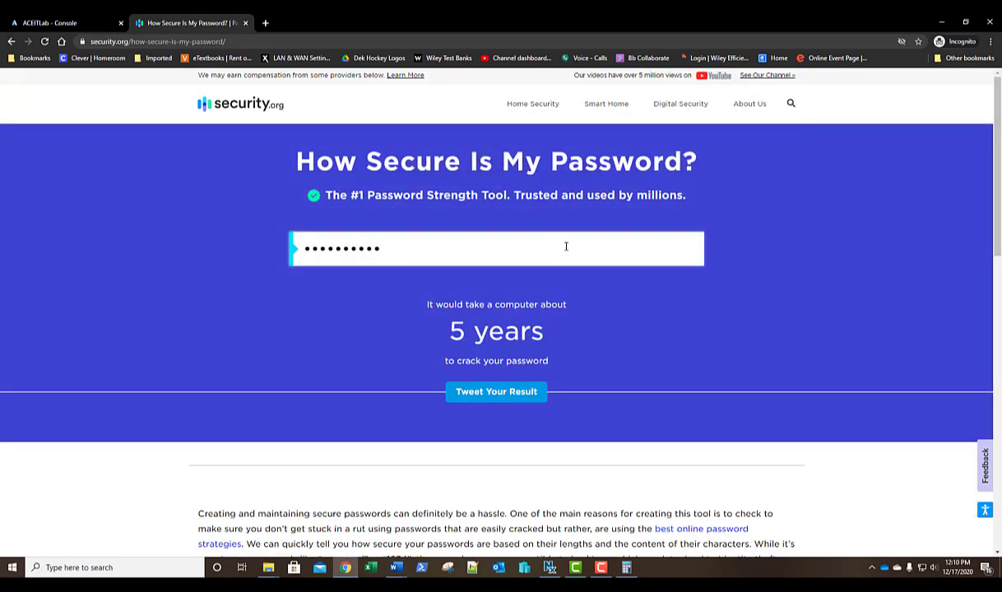
text(••)
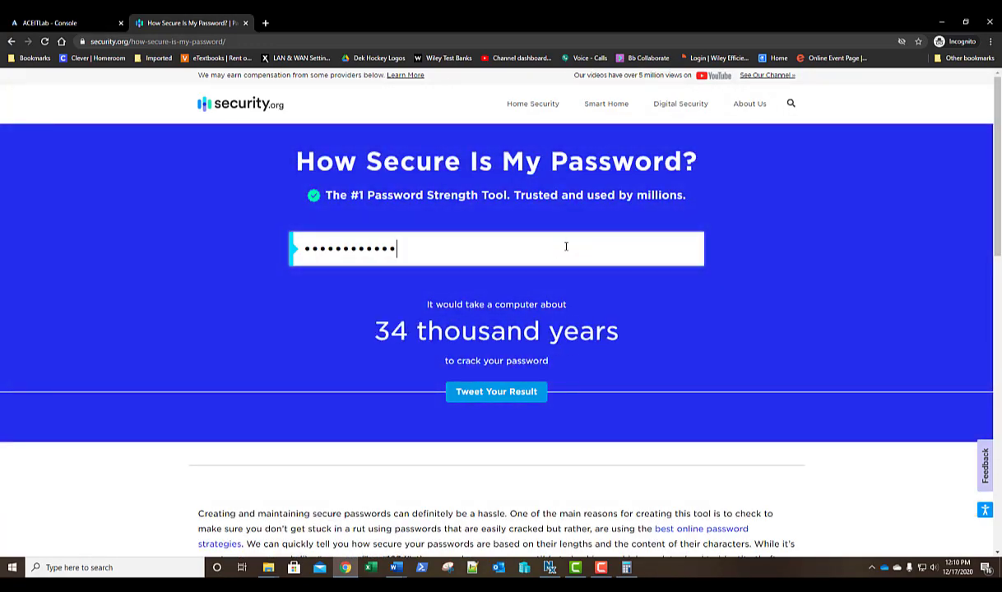
text(•)
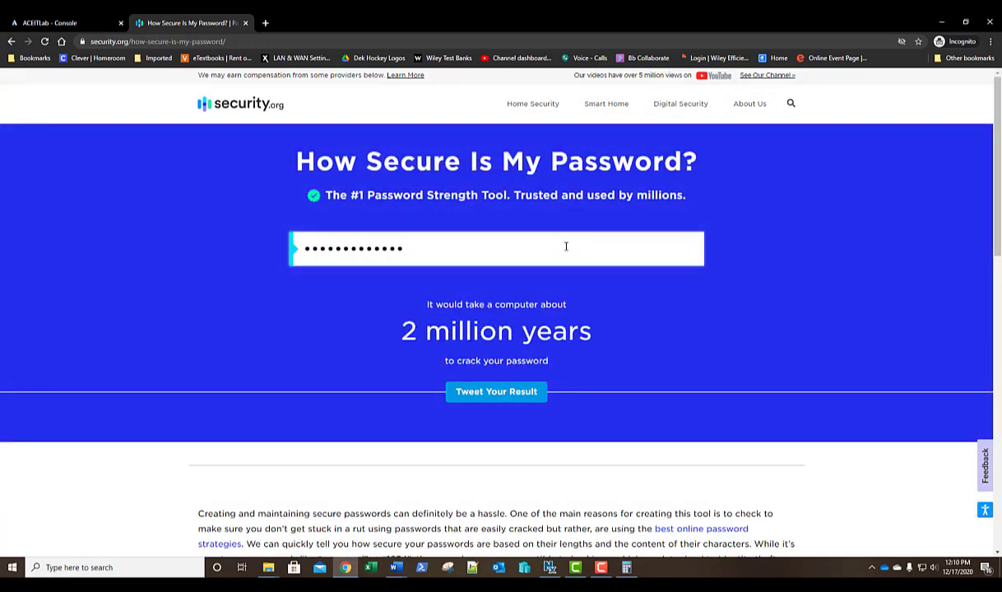
text(•)
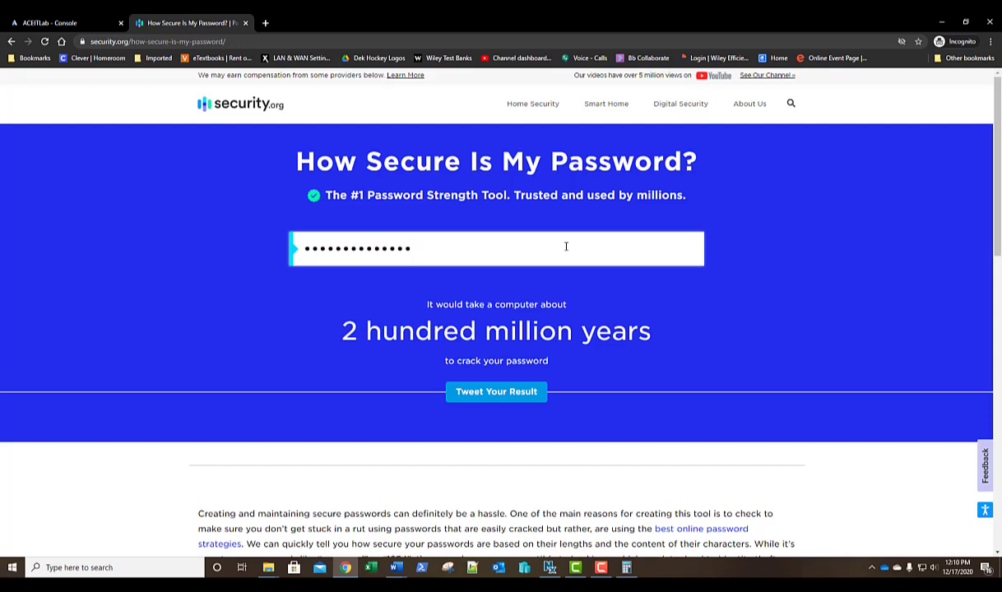
text(••)
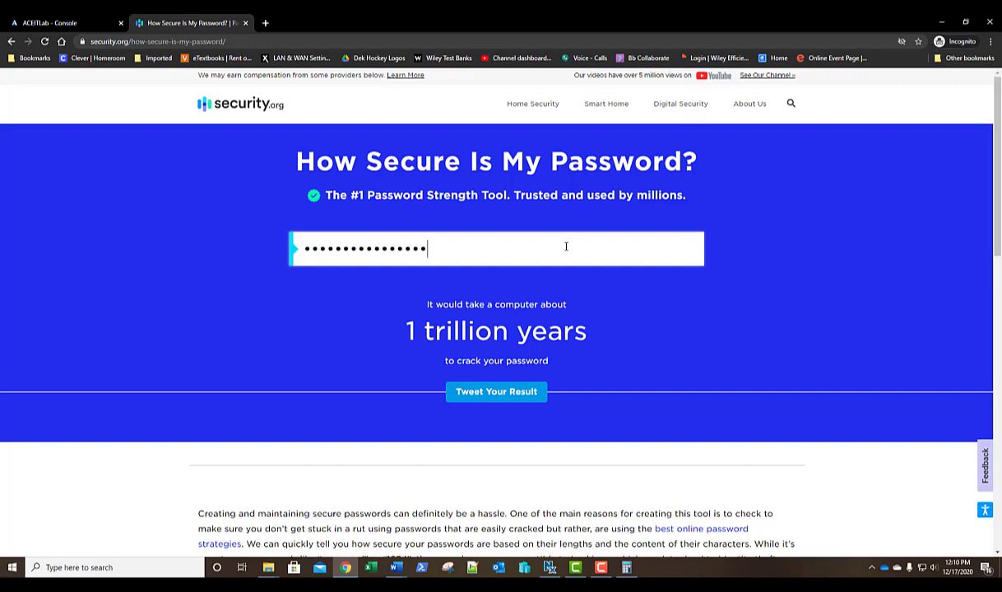
key(ctrl+a)
key(BackSpace)
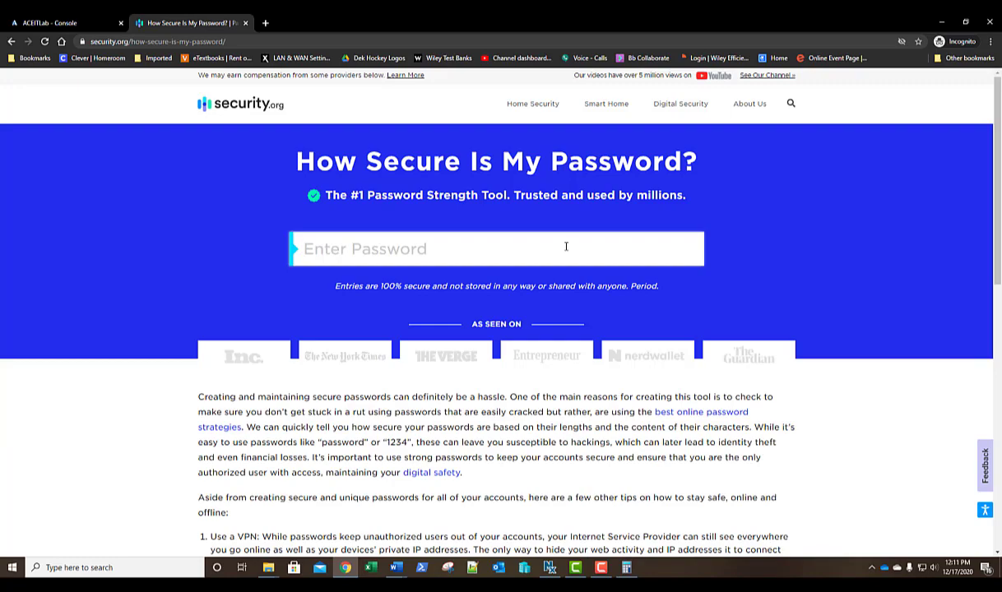
Enter a long complex test password, read its 17-quadrillion-year estimate, and close the tab.
text(P@ssw0rd)
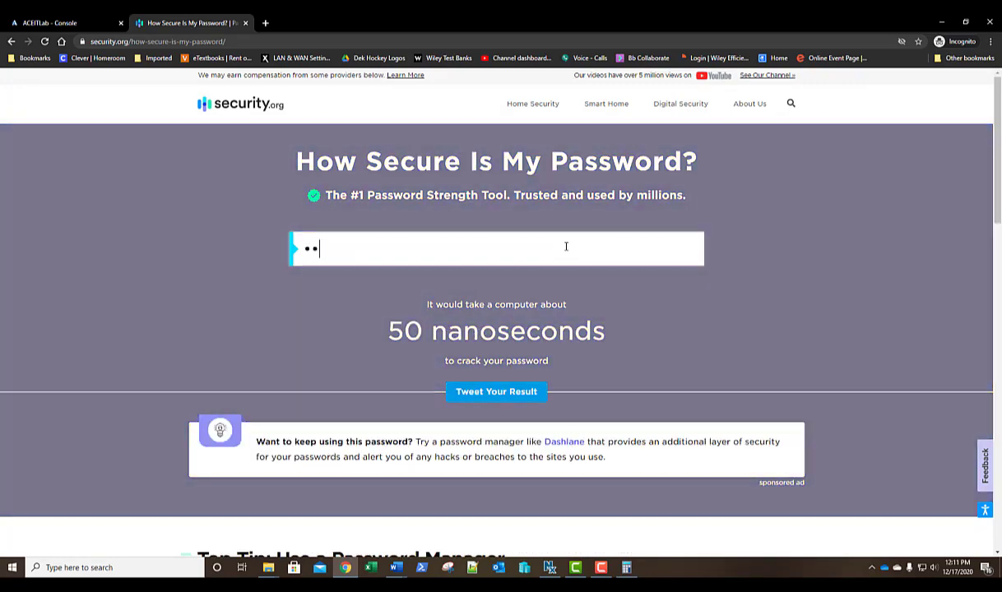
text(123)
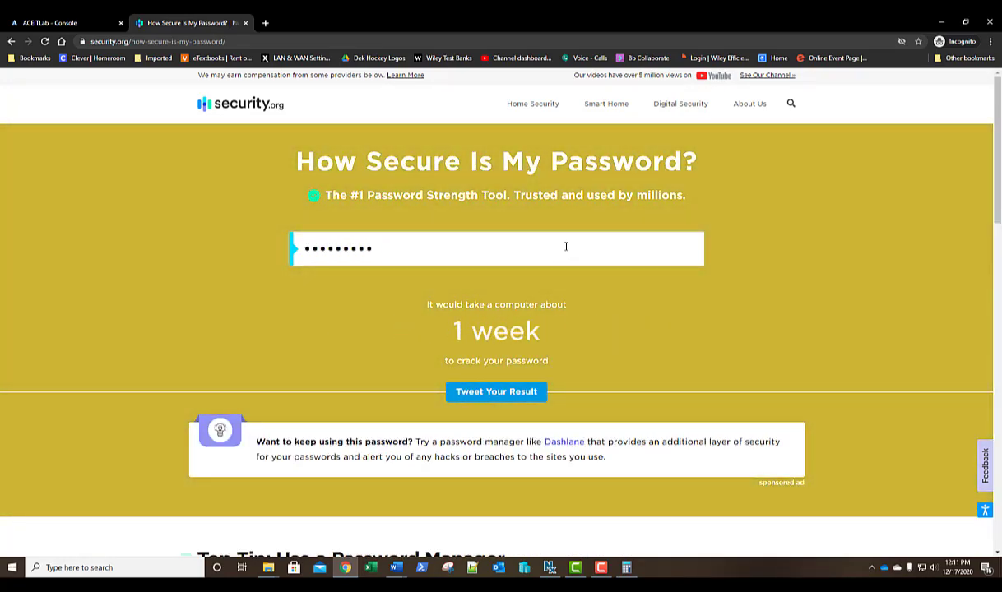
text(!@#$)
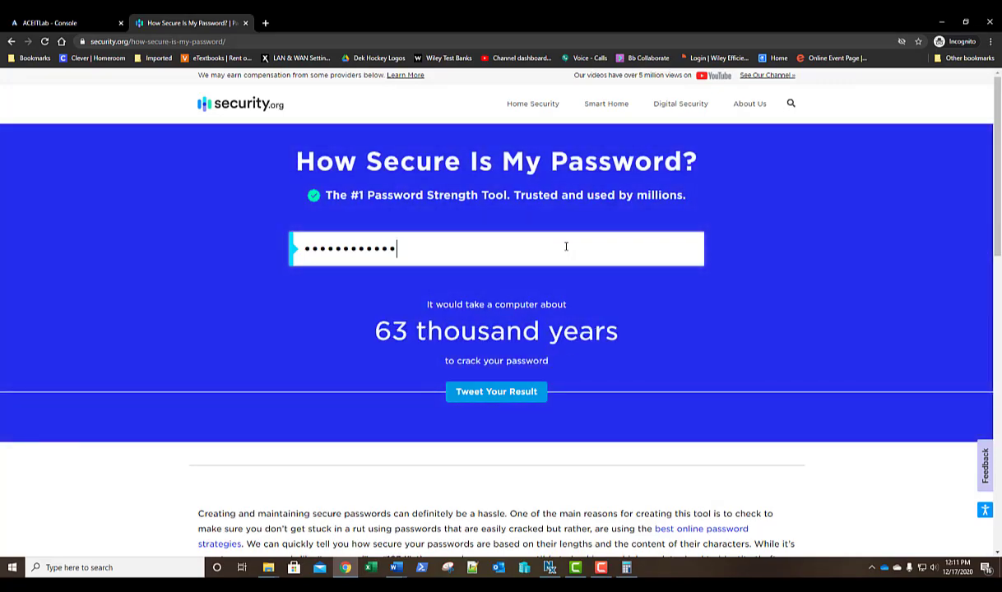
text(%^&)
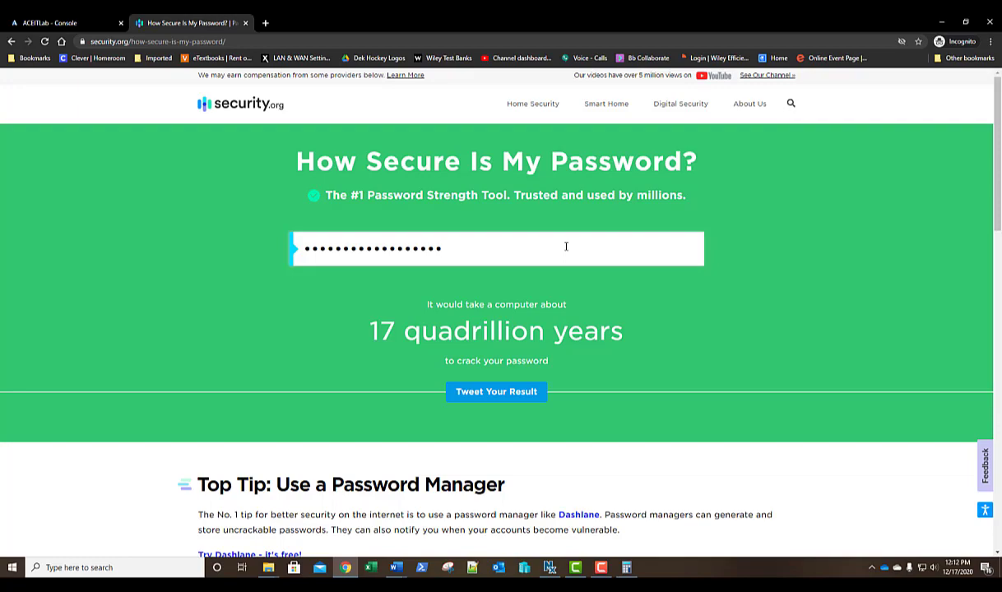
click(245, 23)
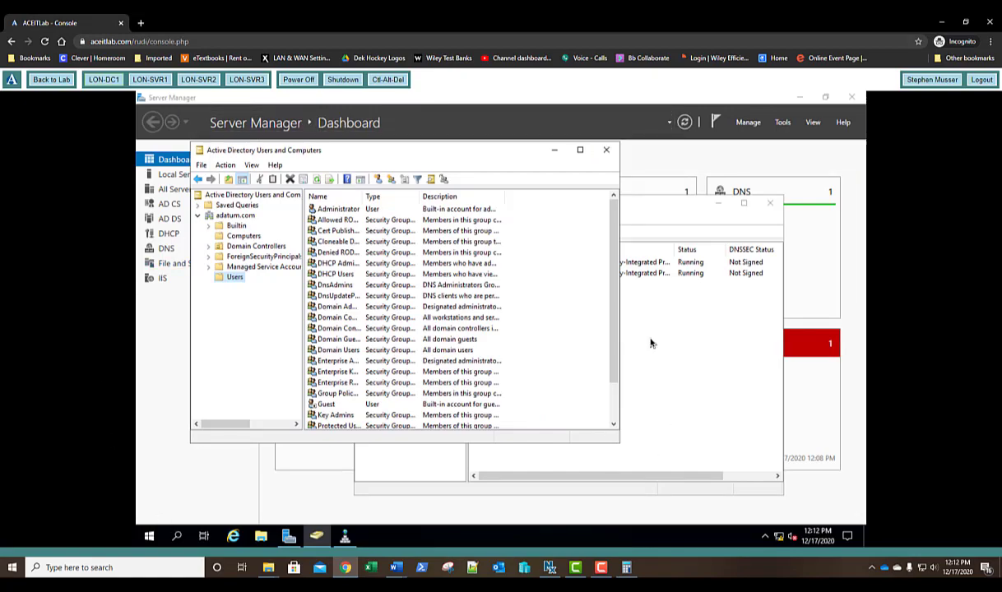
Switch the lab console to LON-SVR1 and send Ctrl-Alt-Del to reach sign-in.
click(152, 81)
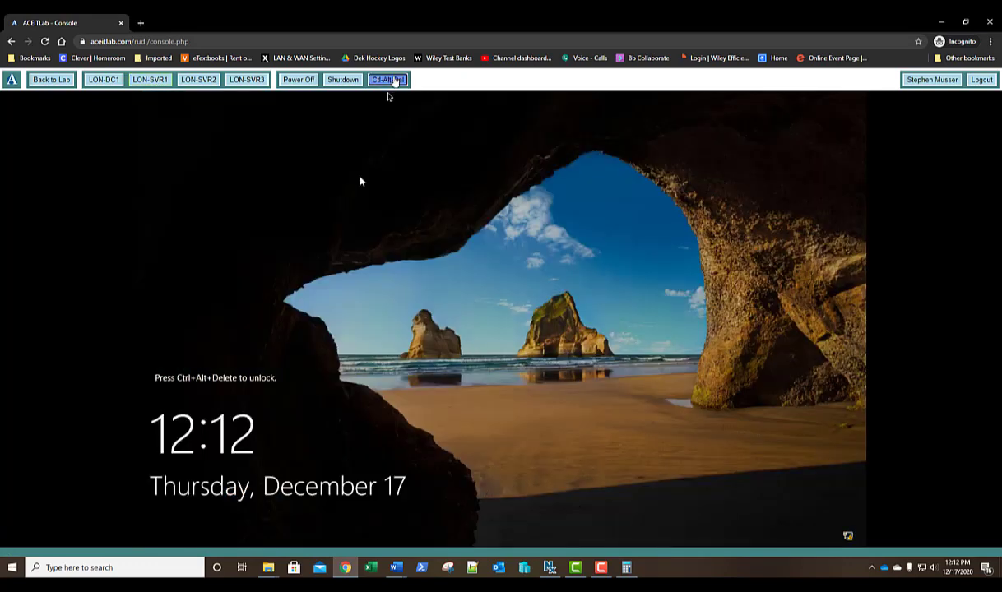
click(386, 80)
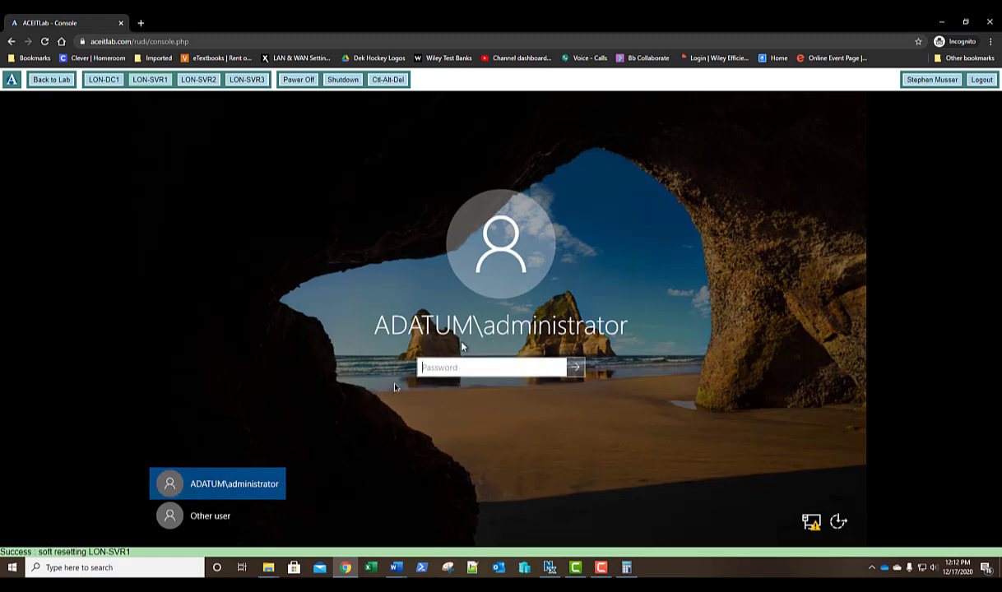
Choose Other user on LON-SVR1, enter adatum\administrator, then clear the user name field.
click(211, 516)
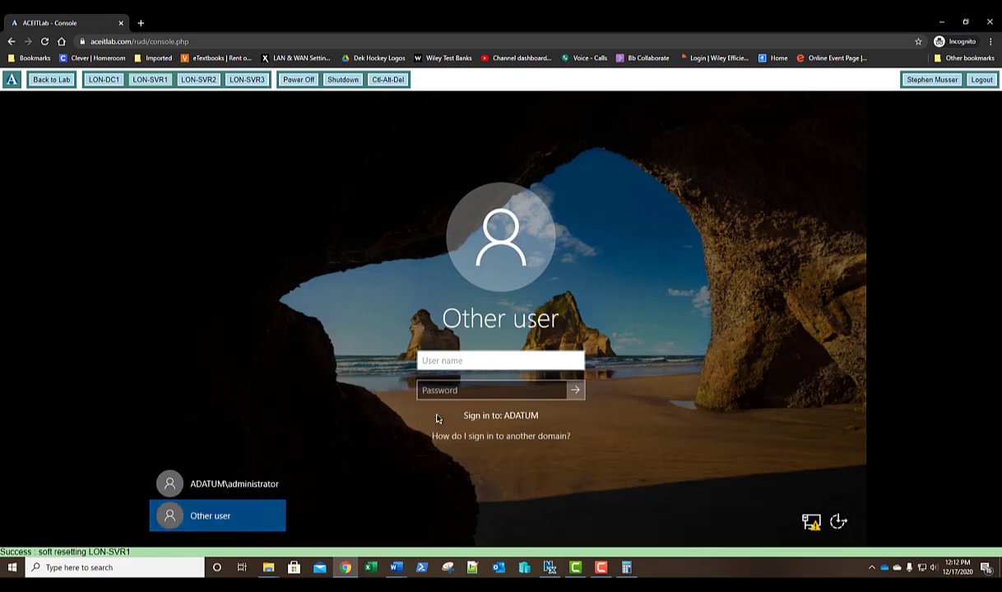
text(administrator)
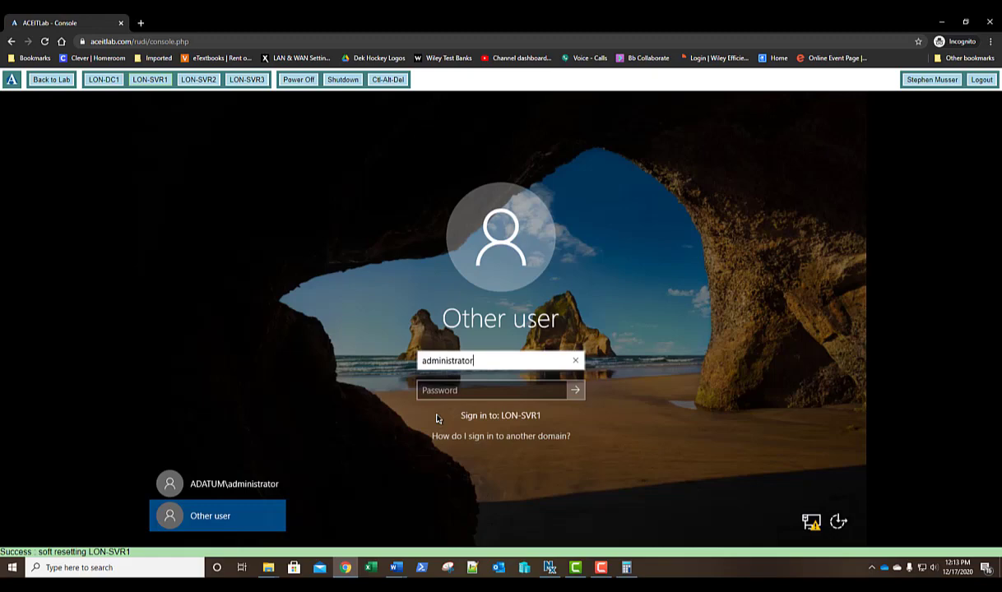
key(Home)
text(adatu)
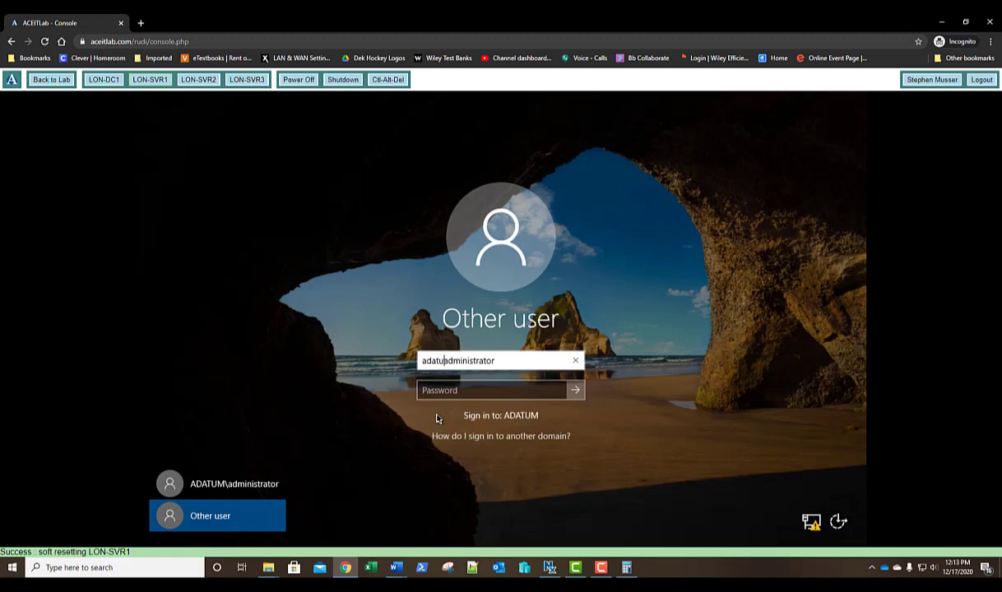
text(m\)
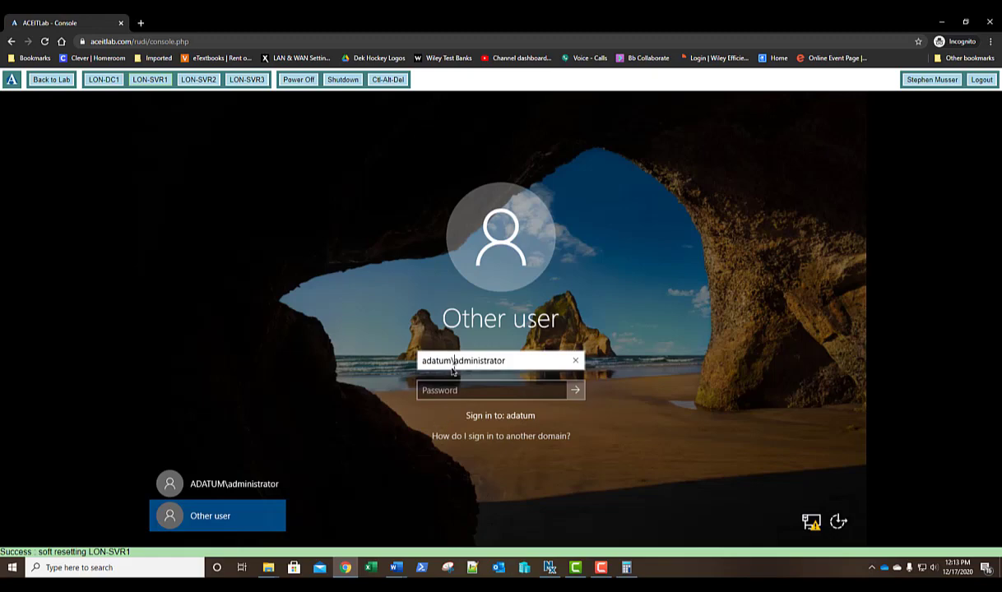
drag(505, 361, 406, 361)
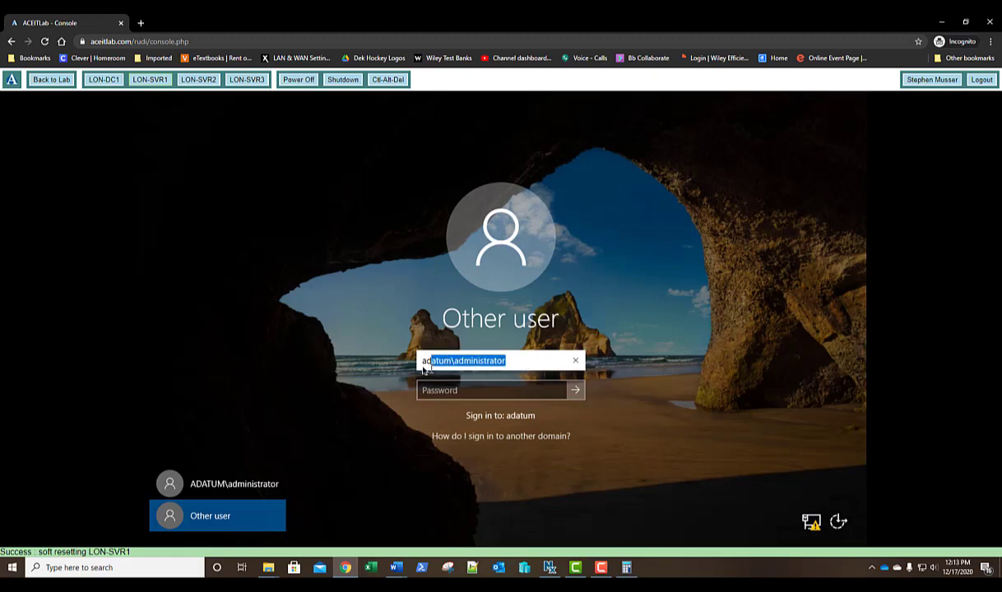
key(BackSpace)
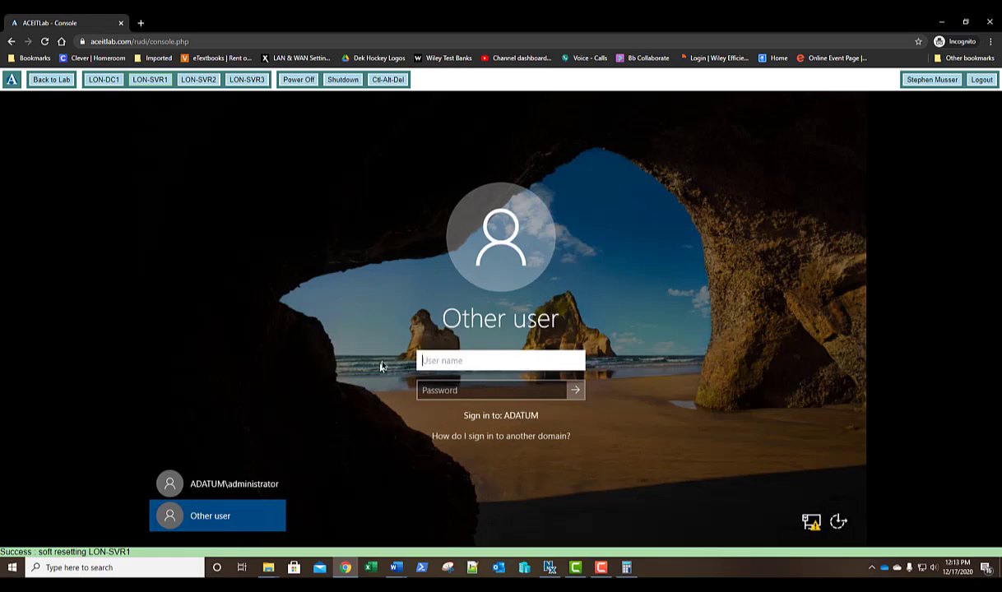
On LON-DC1, copy the Administrator account in the Users container to a new user.
click(105, 82)
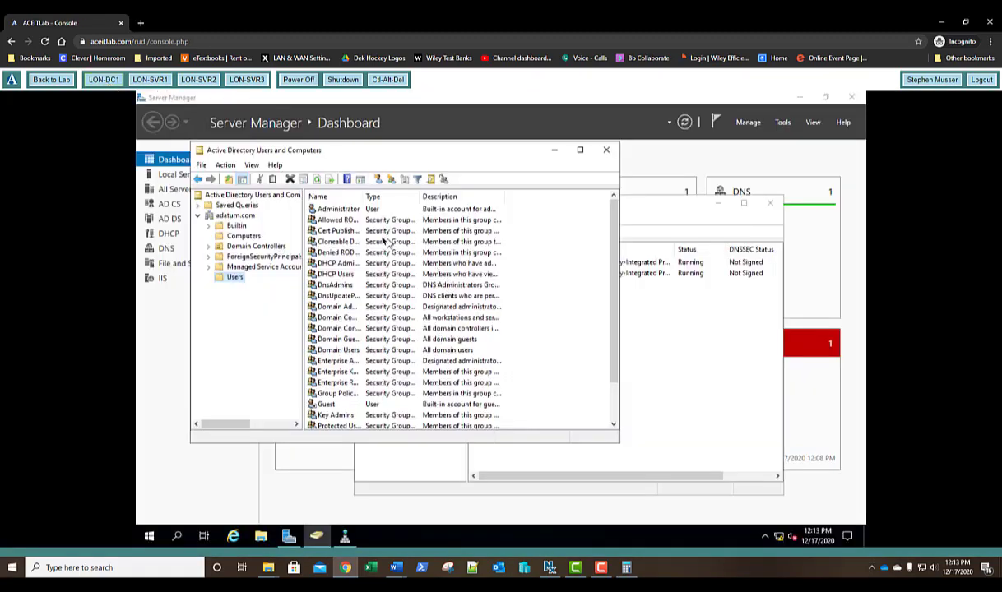
right_click(343, 212)
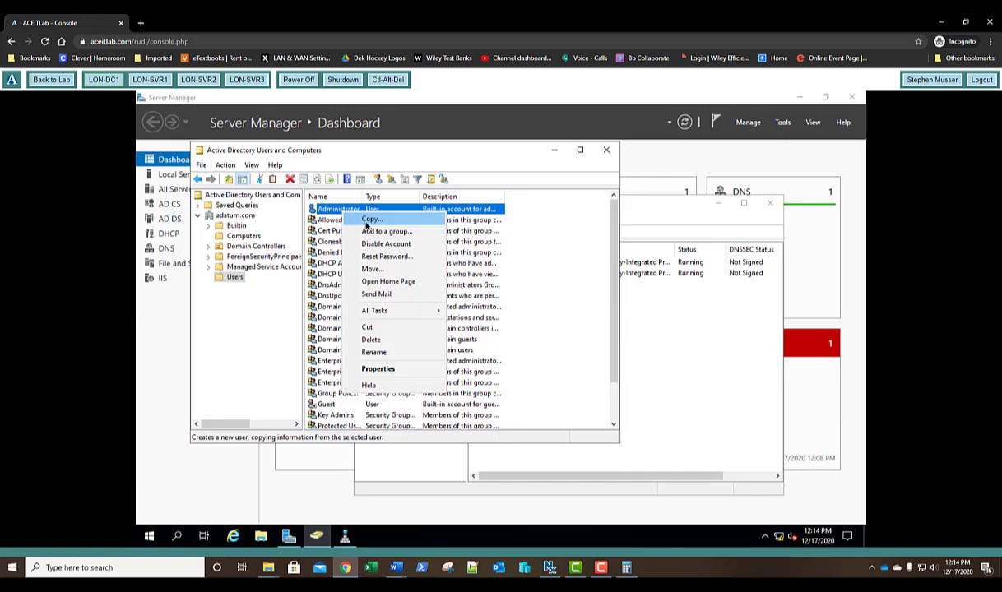
click(367, 221)
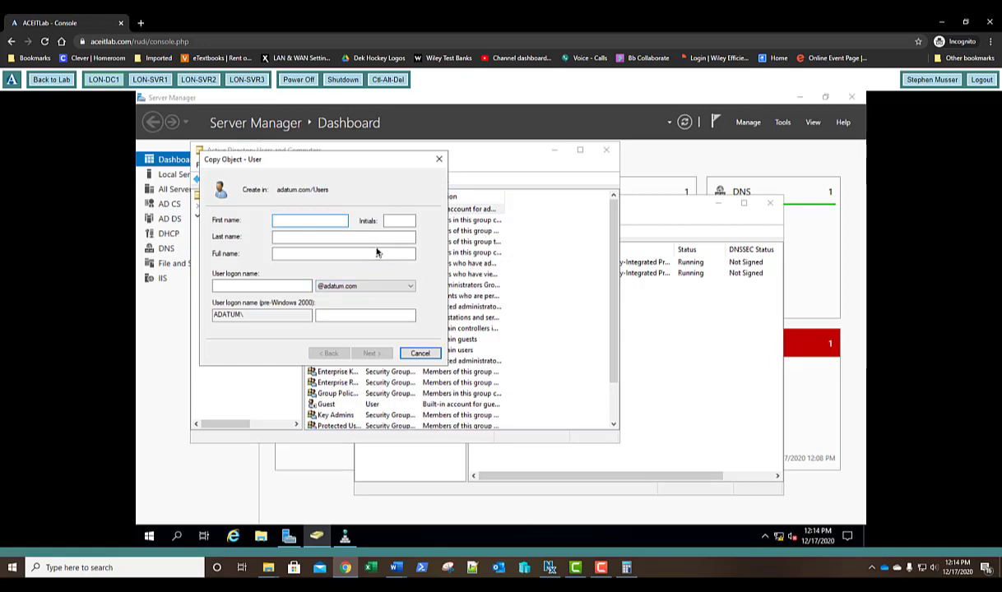
Enter first name System, last name Administrator, and logon name sadmin.
text(System)
key(Tab)
key(Tab)
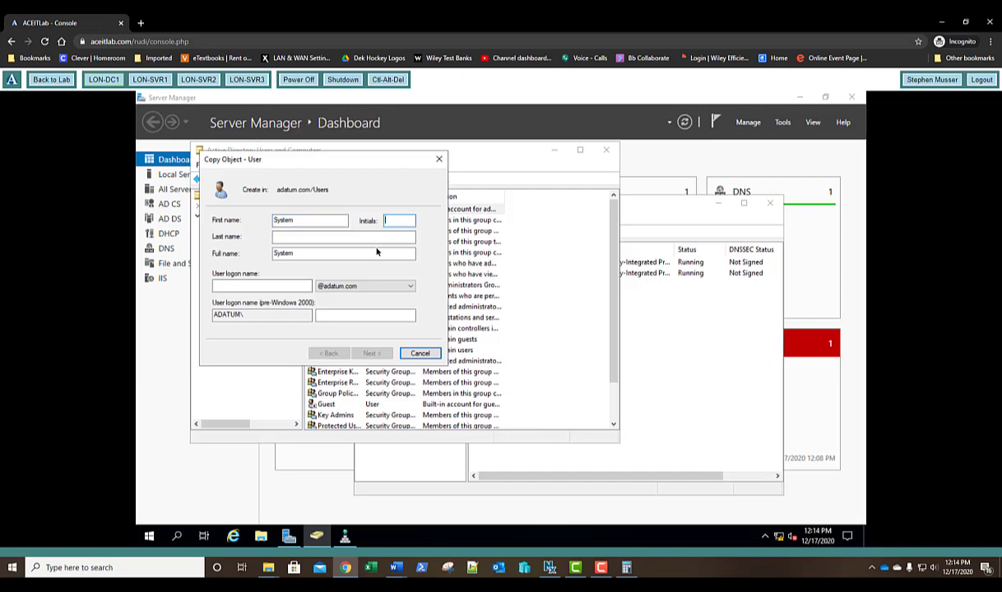
text(Administrator)
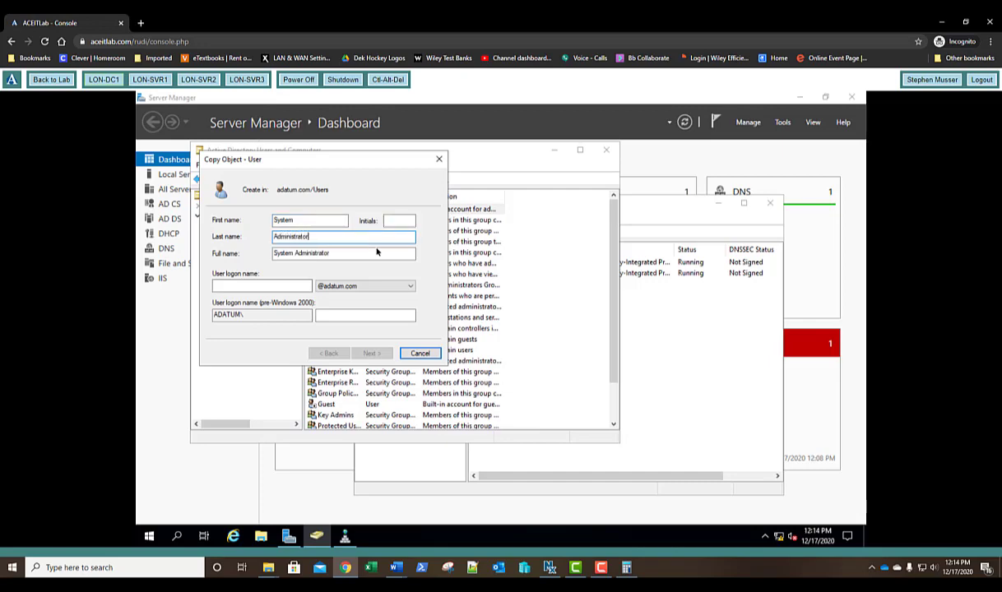
key(Tab)
key(Tab)
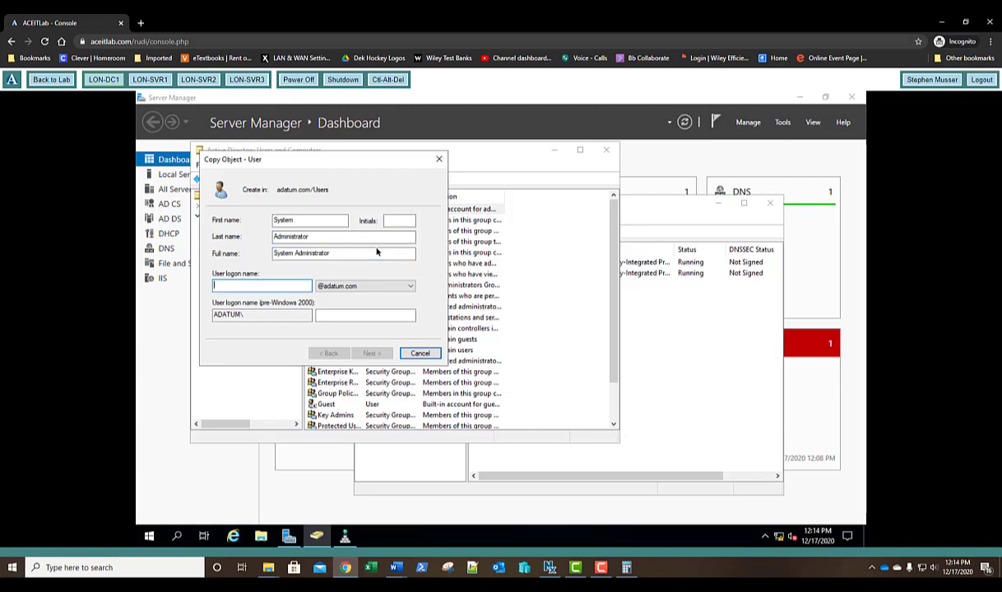
text(sadmi)
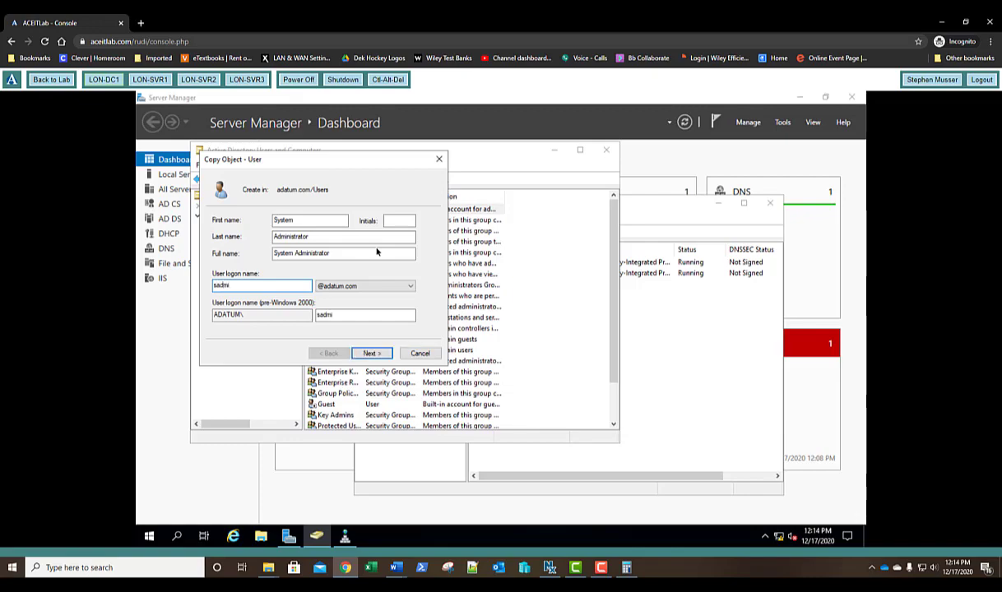
text(n)
Enter and confirm the account password, tick Password never expires, and continue to the summary.
click(372, 353)
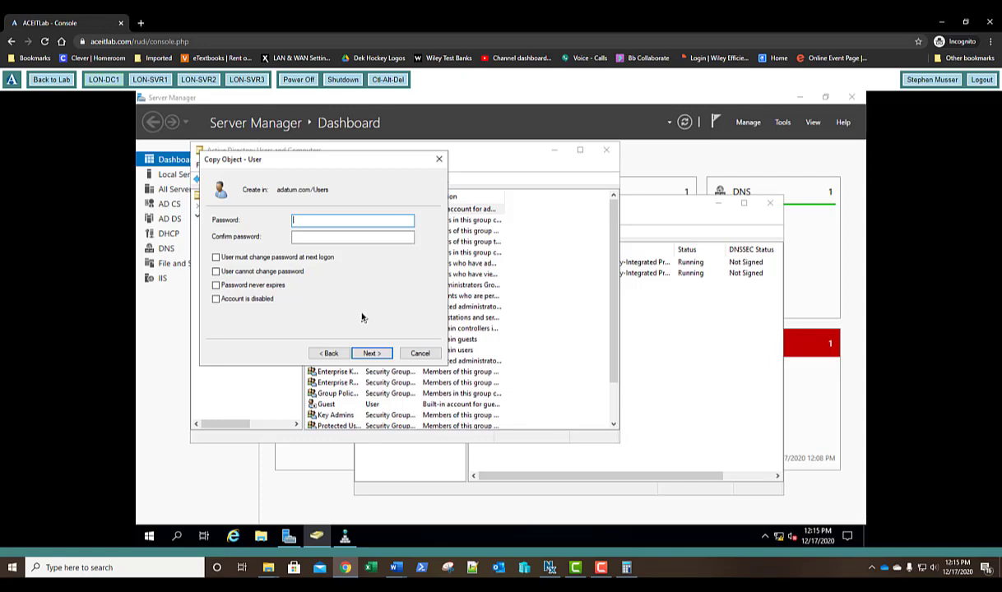
text(Pa$$w0rd)
key(Tab)
text(Pa$$w0r)
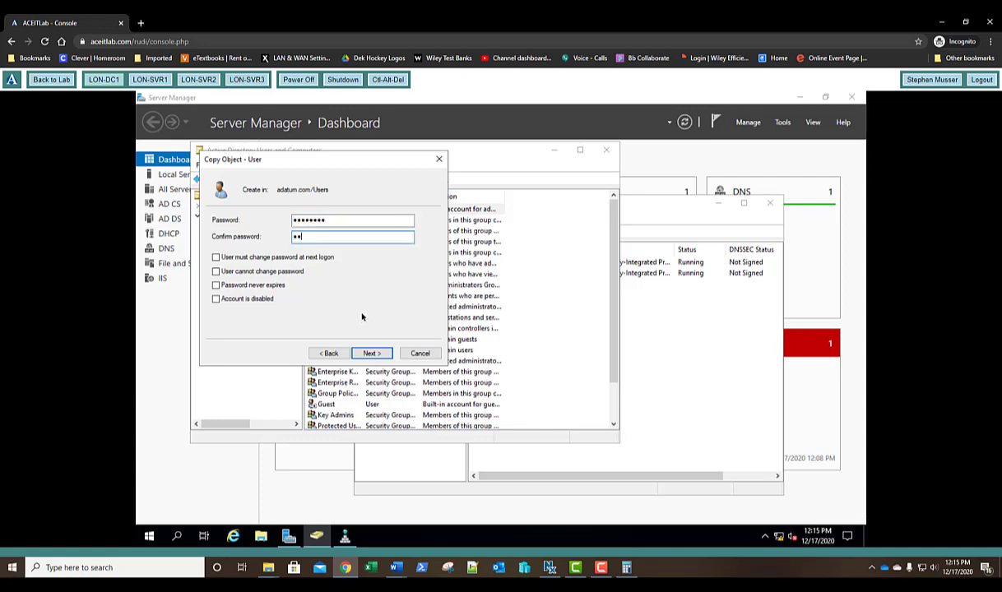
text(d)
click(216, 285)
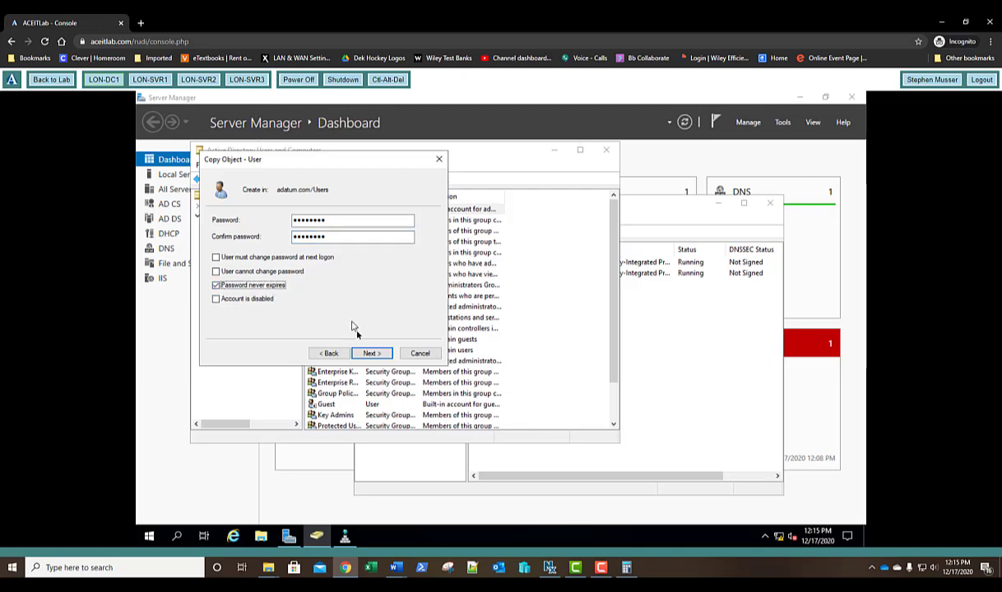
click(366, 353)
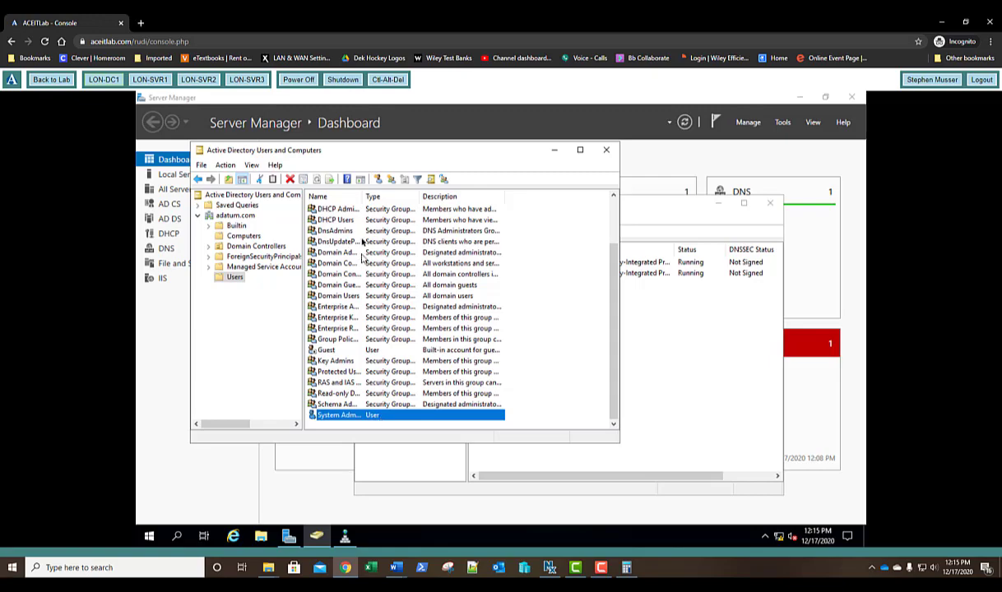
Disable the built-in Administrator account in Active Directory Users and Computers.
double_click(363, 196)
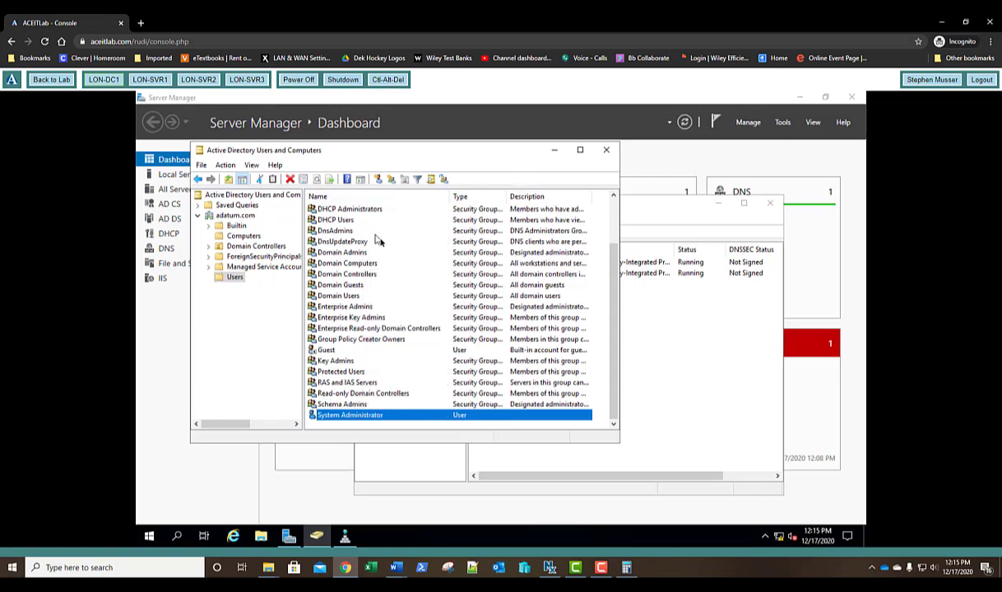
scroll(380, 239, up, 2)
click(354, 210)
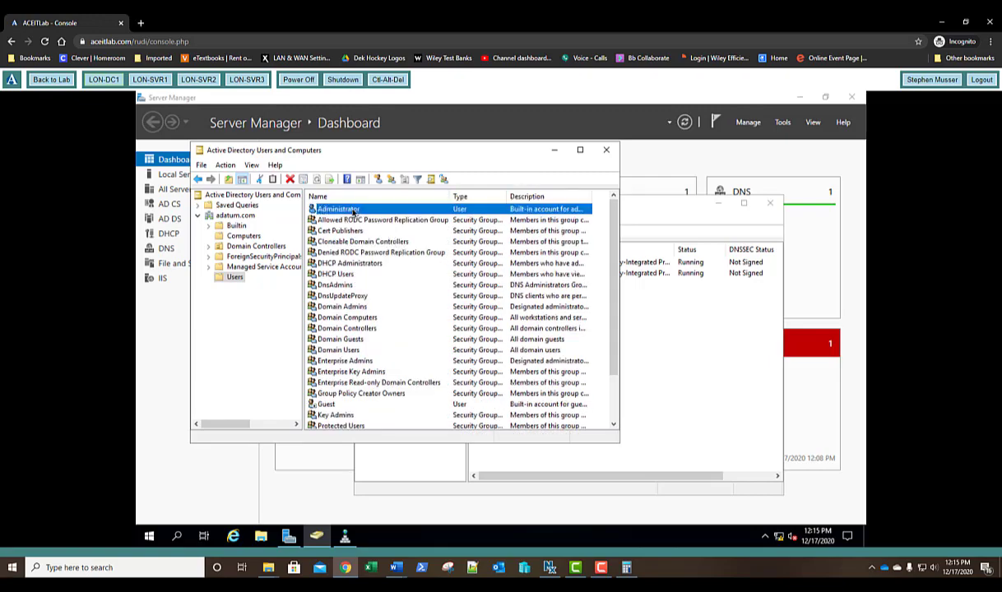
right_click(355, 212)
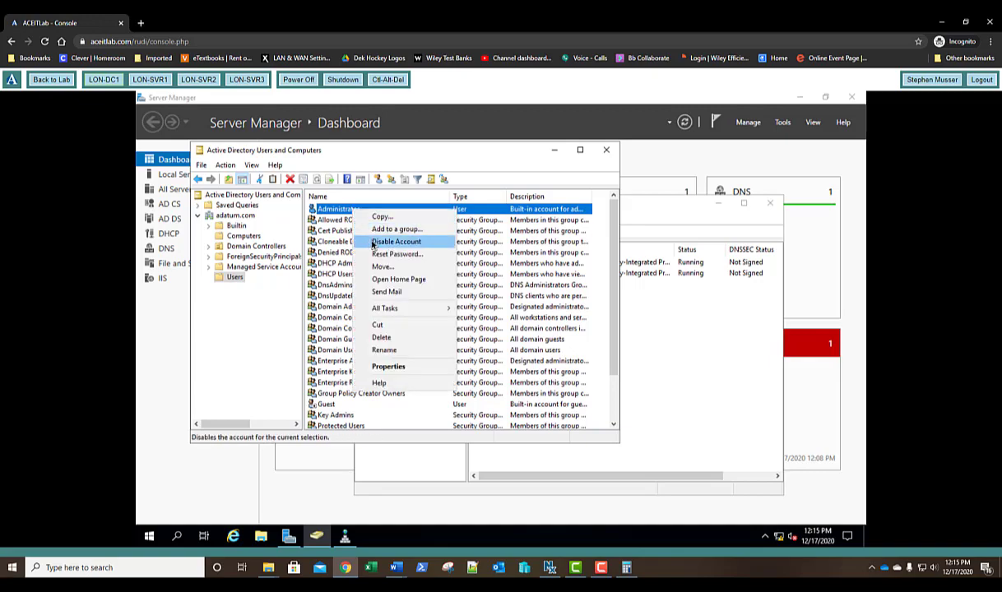
click(605, 151)
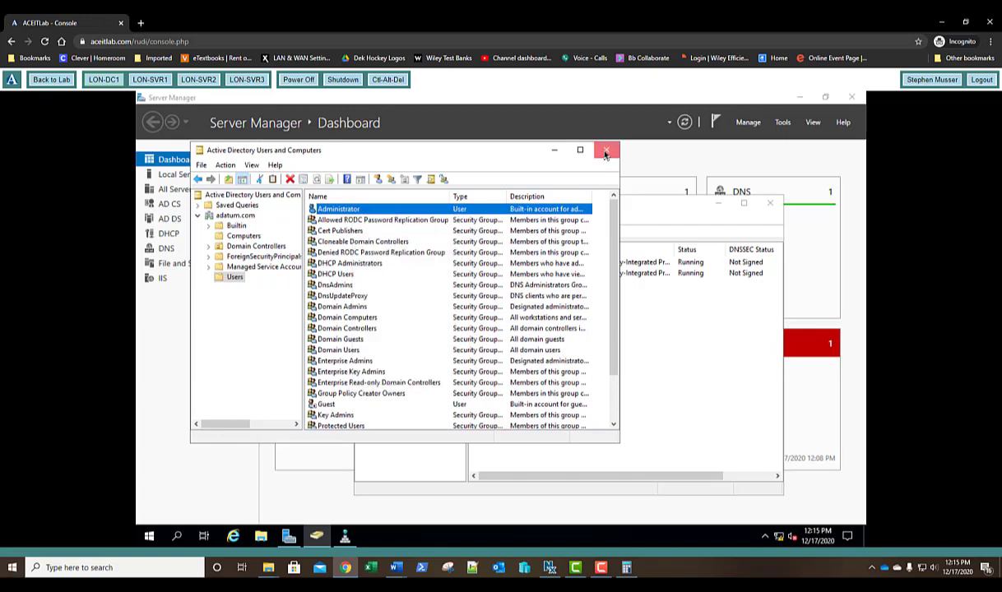
Sign out of LON-DC1 through the Start button's context menu.
right_click(150, 536)
mouse_move(267, 506)
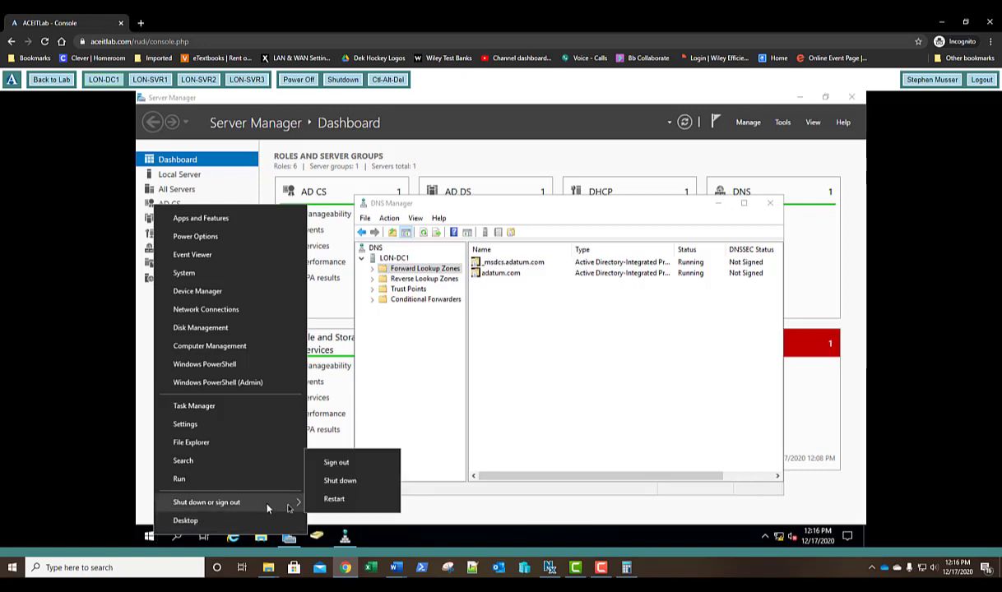
click(357, 467)
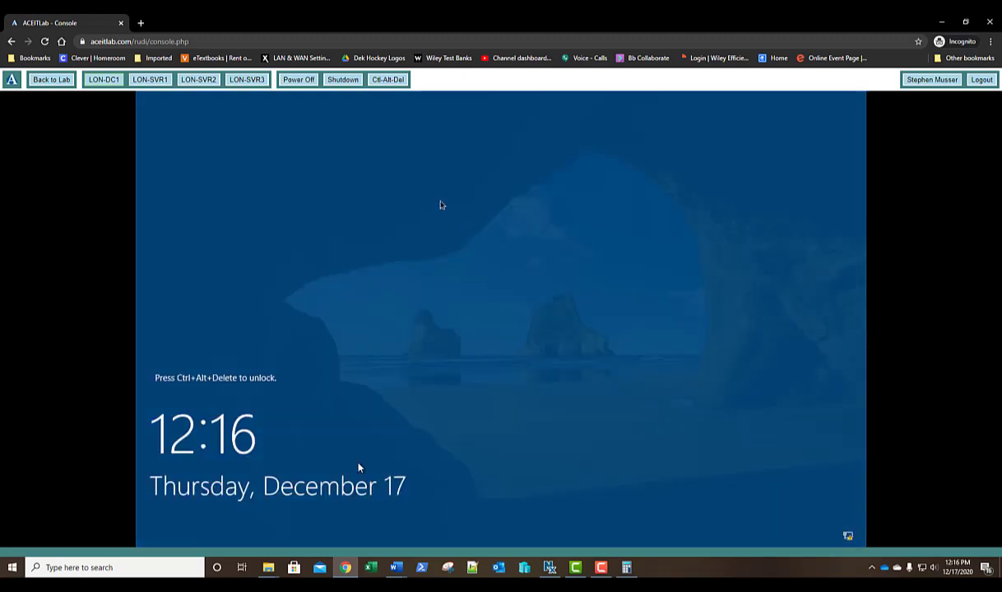
Sign in to LON-DC1 through Other user as sadmin with its password.
click(391, 85)
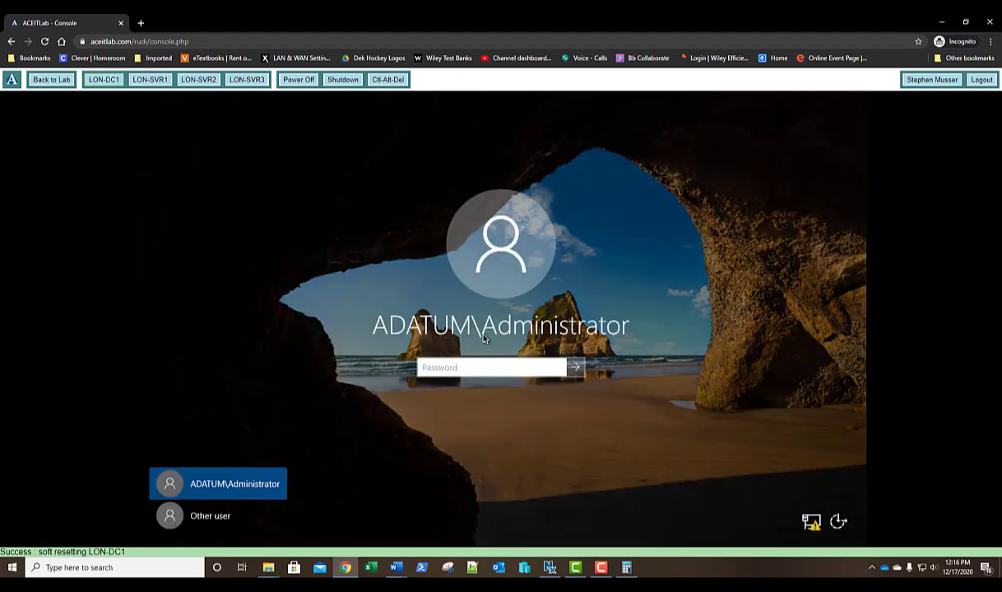
click(212, 518)
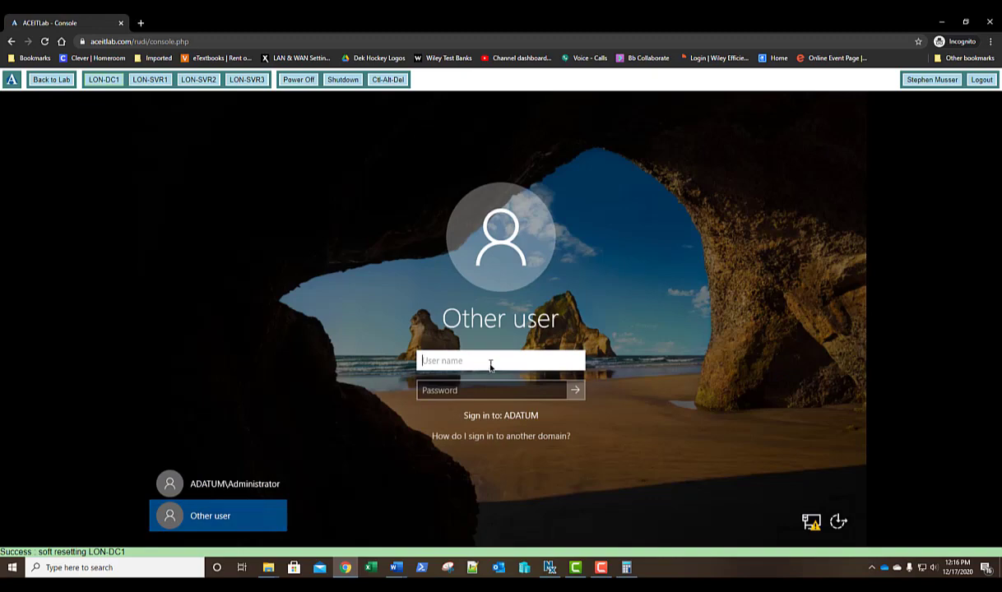
text(sadmin)
key(Tab)
text(Pa55w.r)
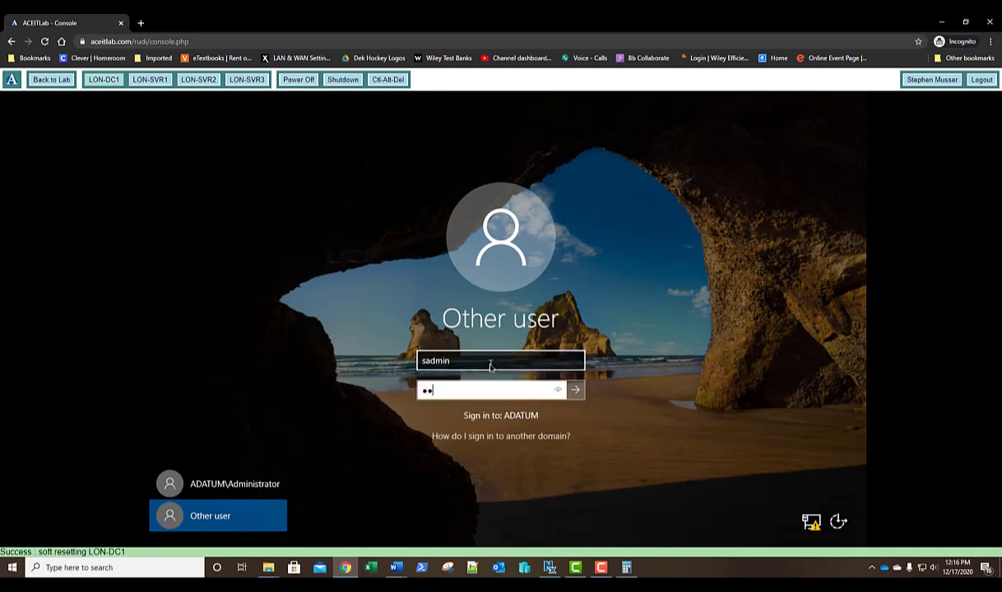
text(d)
key(Return)
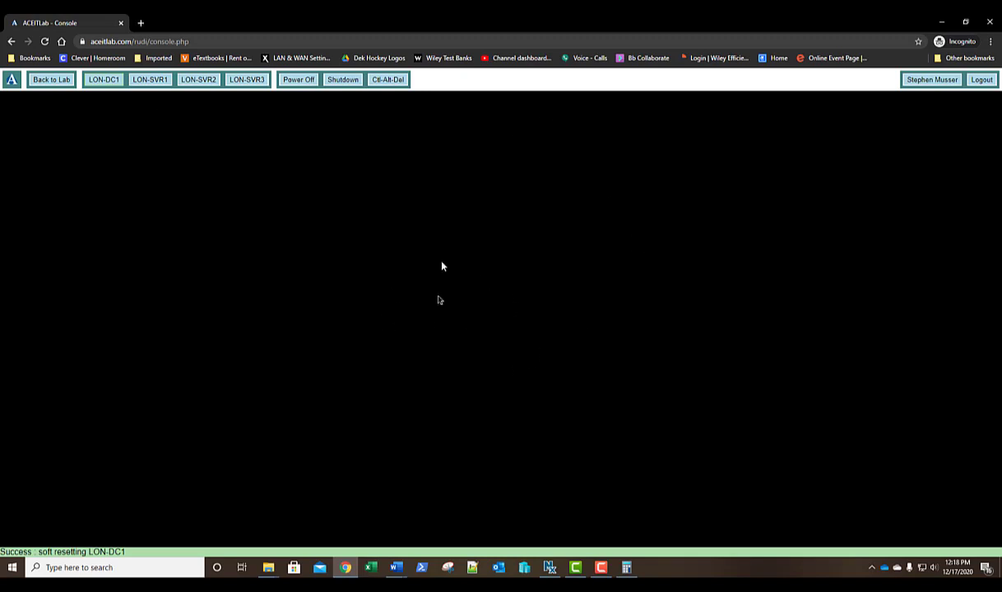
Sign in to LON-SVR1 as the domain user sadmin with its password, then switch the console to LON-SVR2.
click(149, 81)
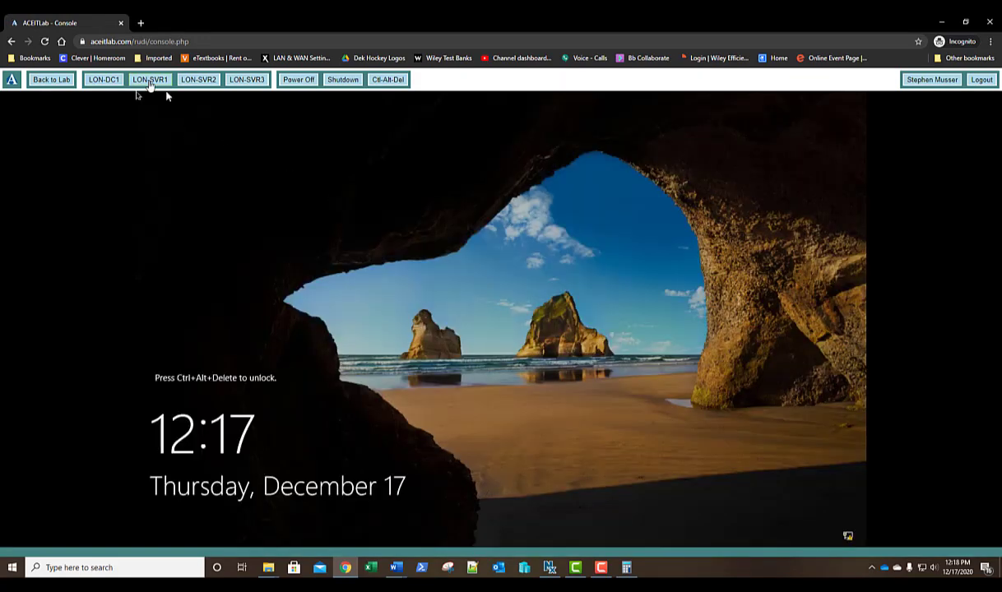
click(383, 89)
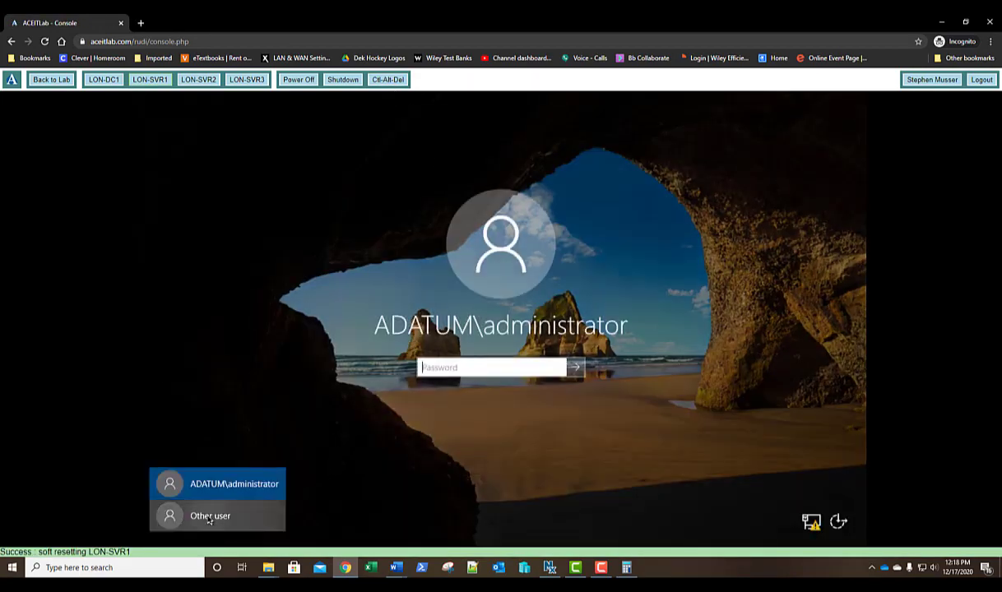
click(207, 516)
text(sadmin)
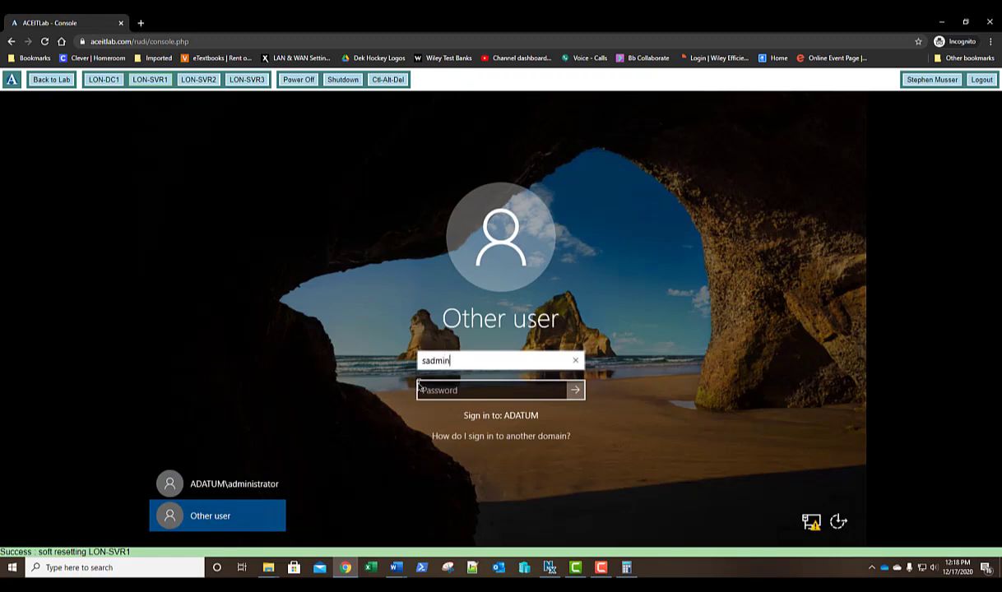
click(419, 386)
text(Pa$$w0rd)
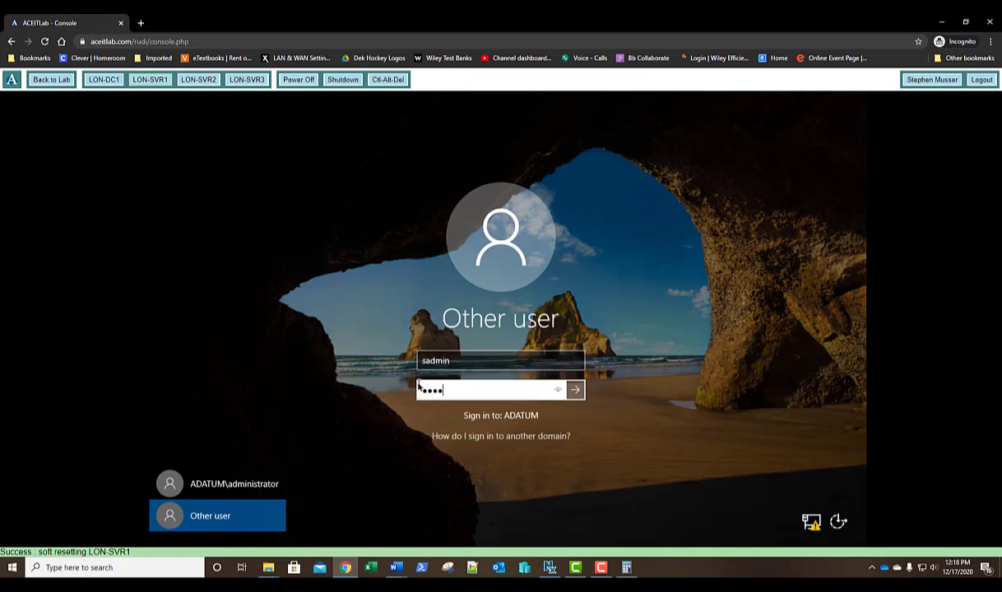
key(Return)
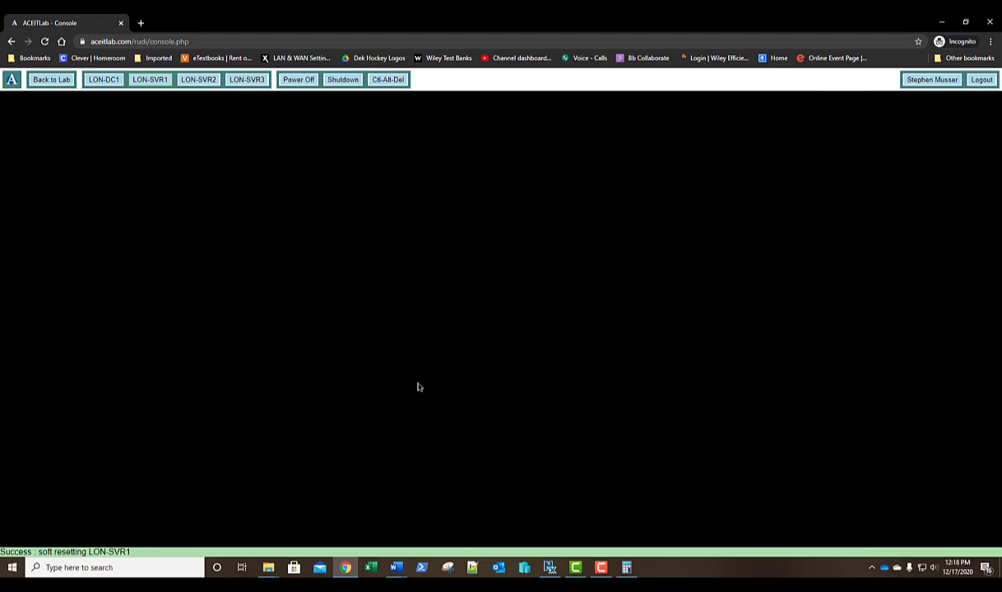
click(104, 80)
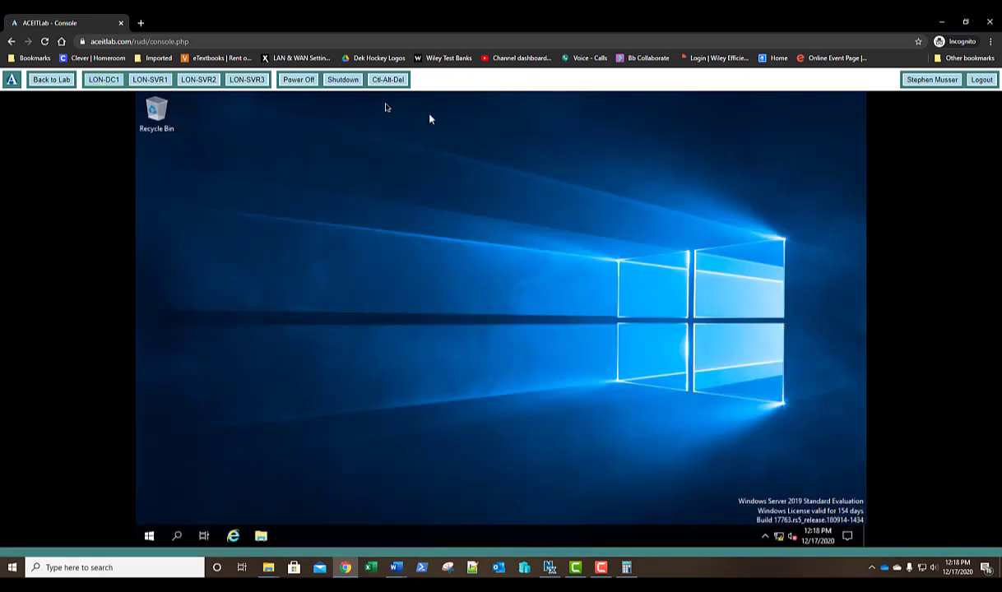
click(199, 82)
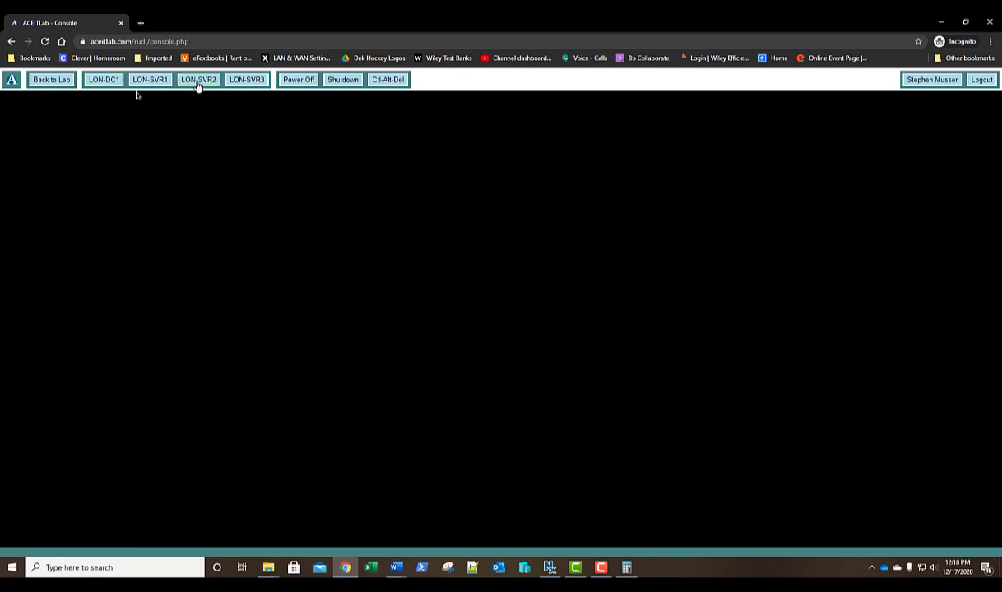
On LON-SVR2, sign in as 'Other user' sadmin with the account password.
click(388, 81)
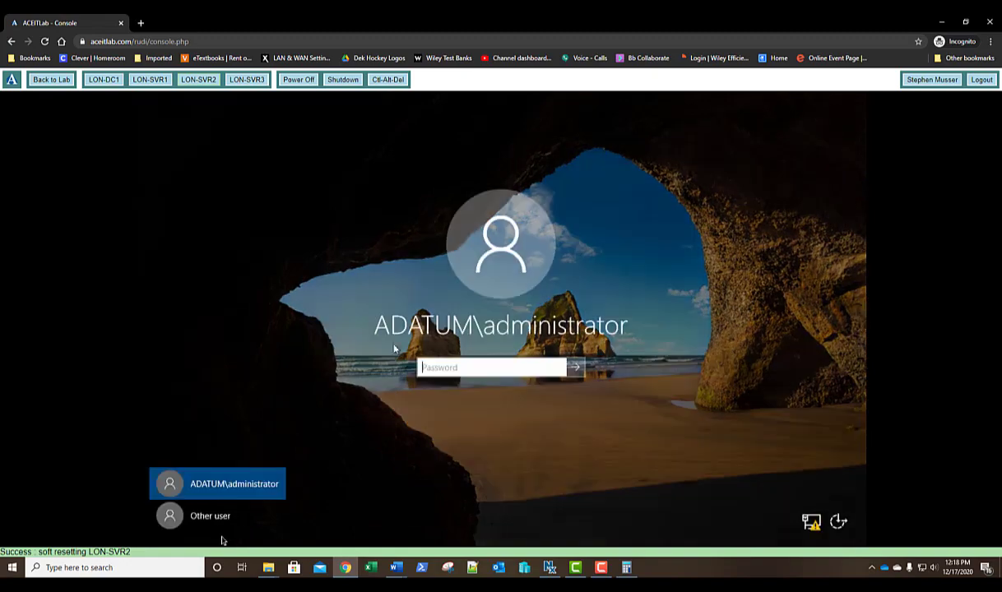
click(210, 516)
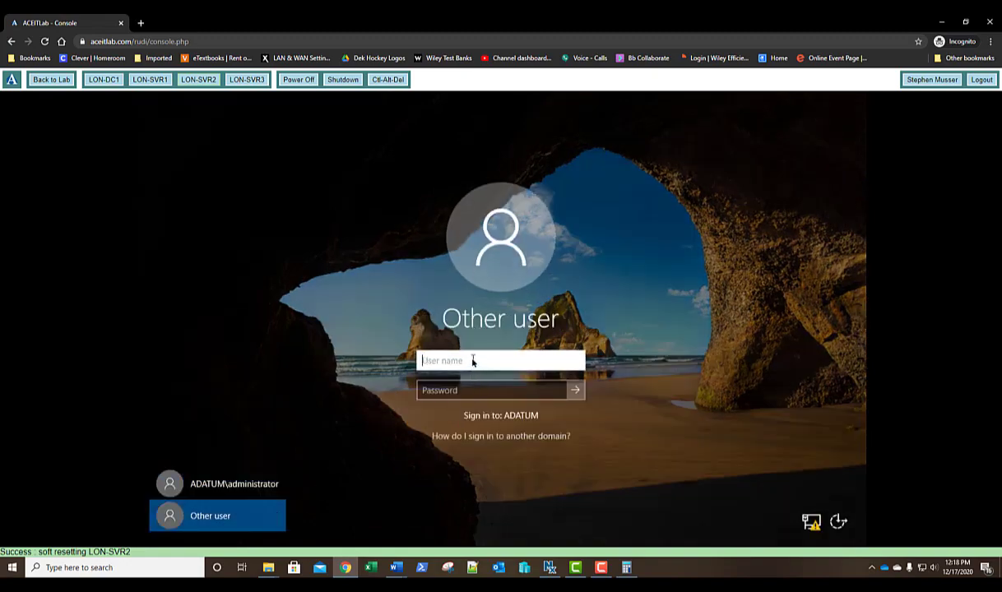
text(sadmin)
key(Tab)
text(Pa55w.rd)
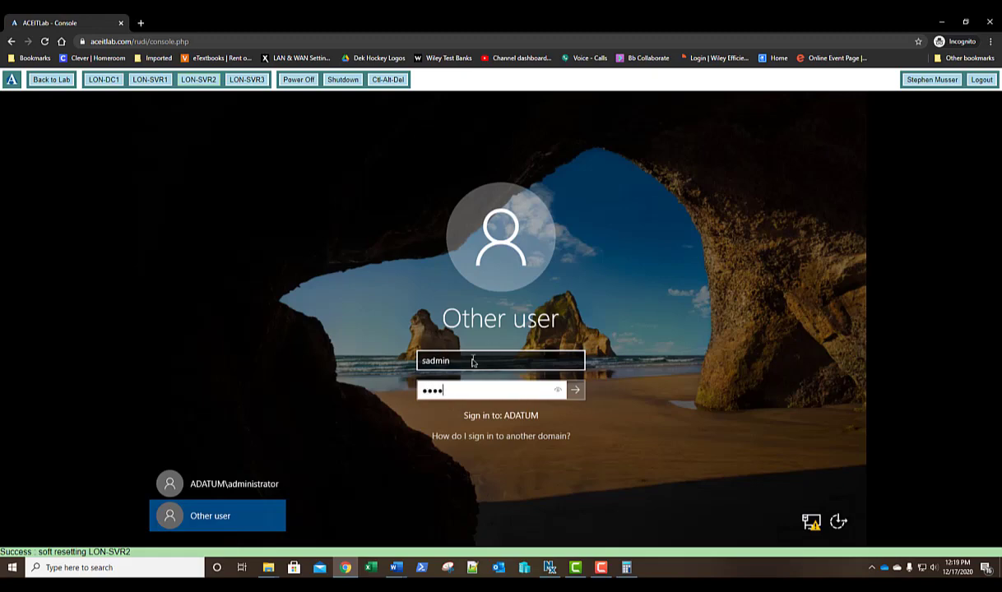
key(Return)
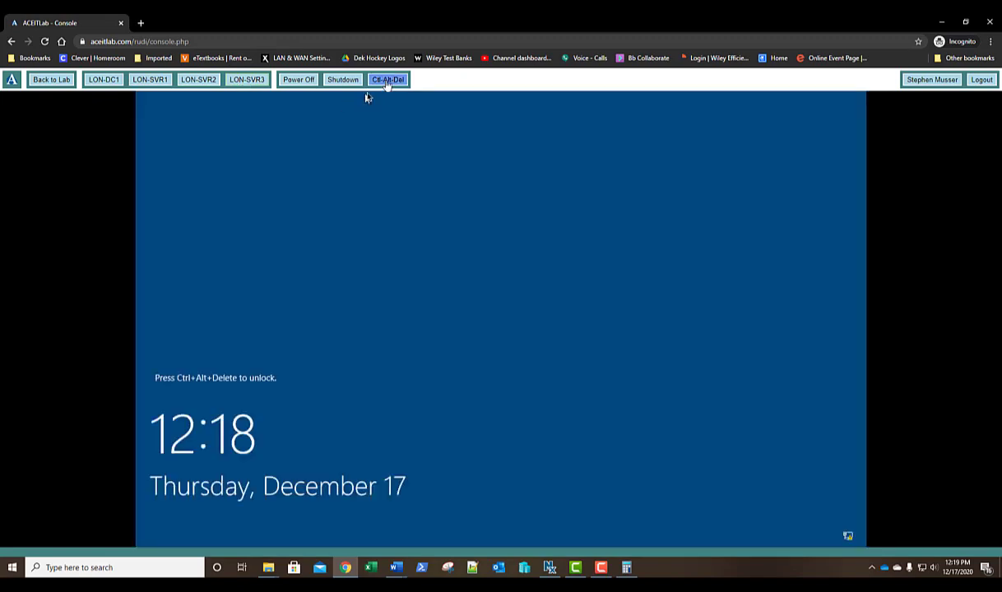
Sign in to LON-SVR3 as sadmin with the account password, then return to the LON-DC1 console.
click(387, 84)
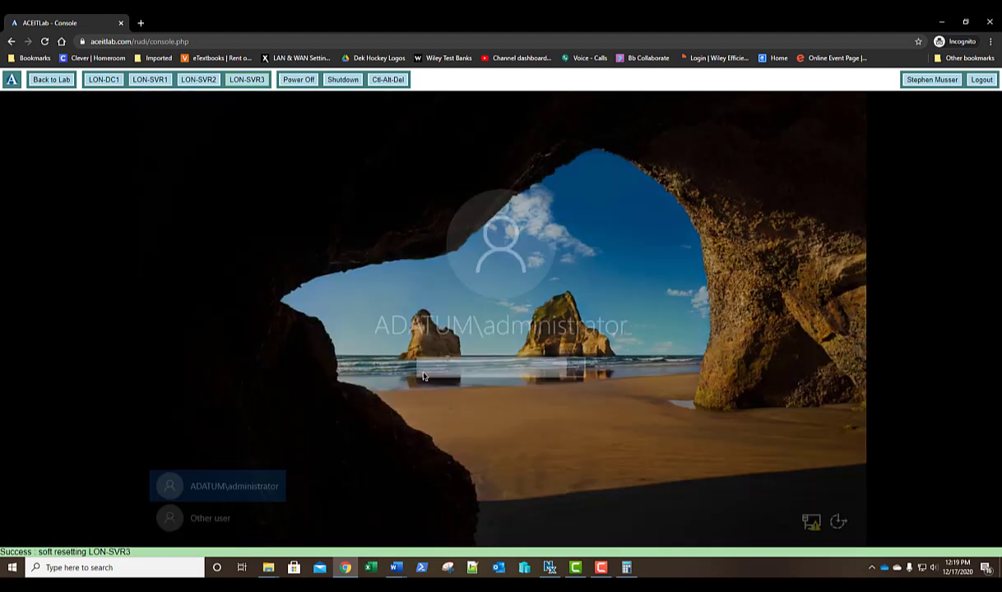
click(219, 518)
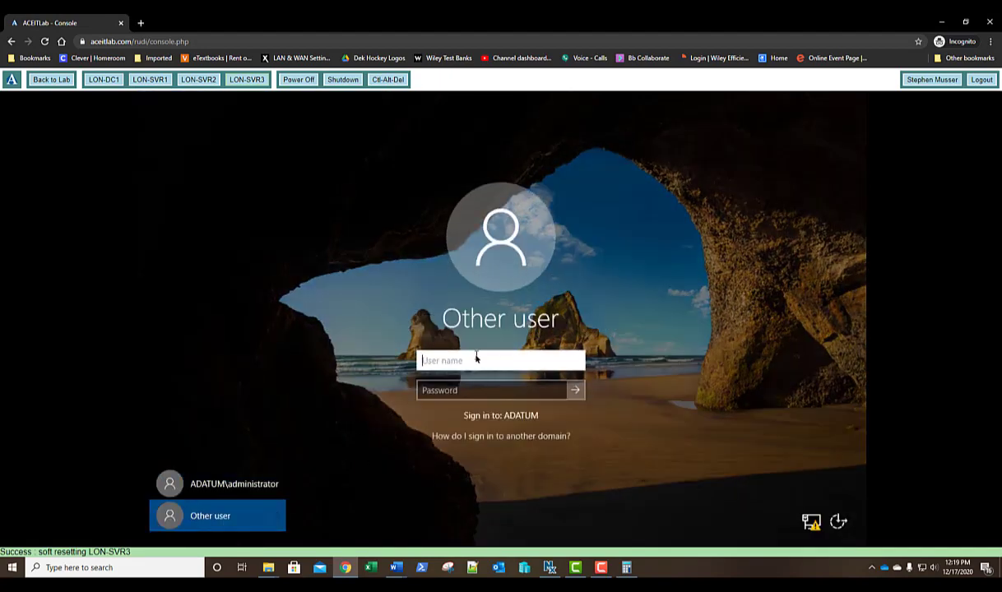
text(sadmin)
key(Tab)
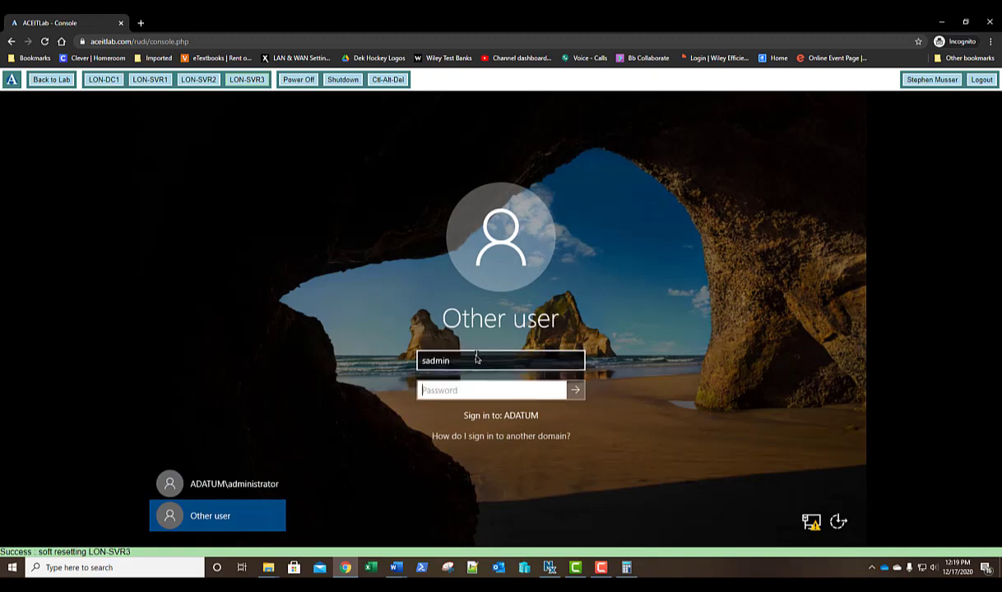
text(Pa55w.rd)
key(Return)
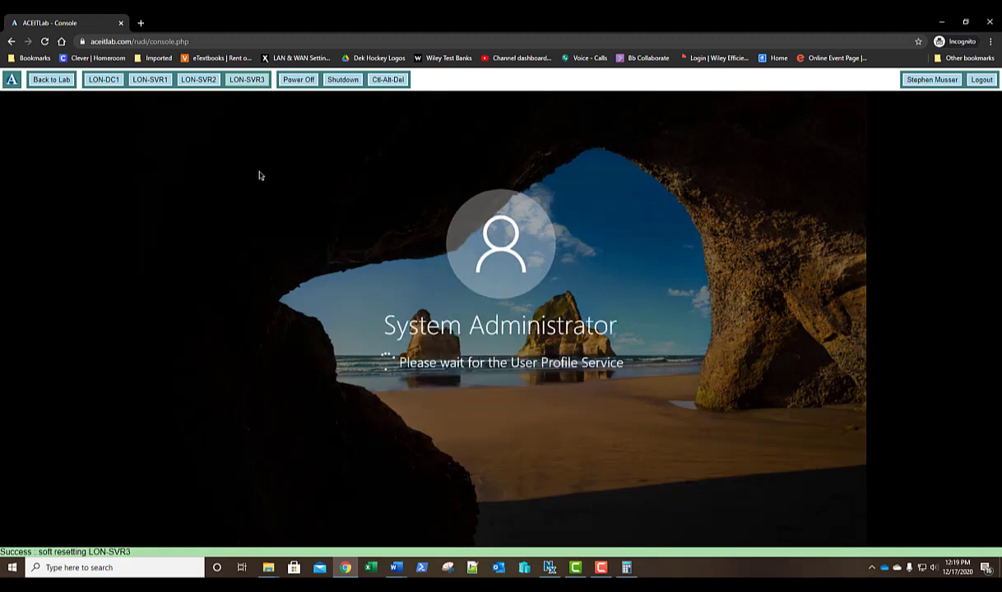
click(107, 82)
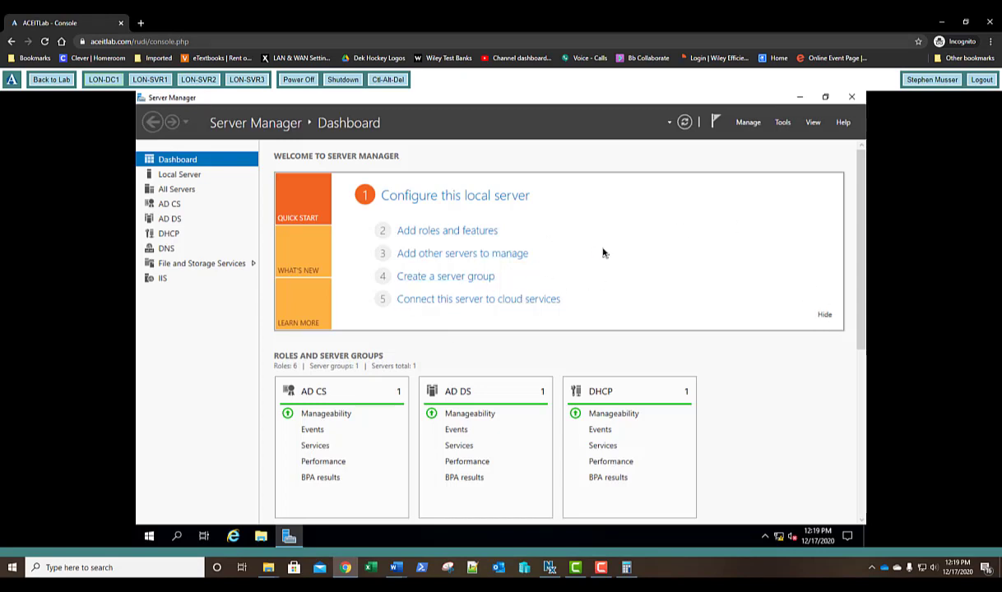
Hide LON-DC1's Server Manager Quick Start panel, then view the LON-SVR1, LON-SVR2 and LON-SVR3 consoles.
click(824, 316)
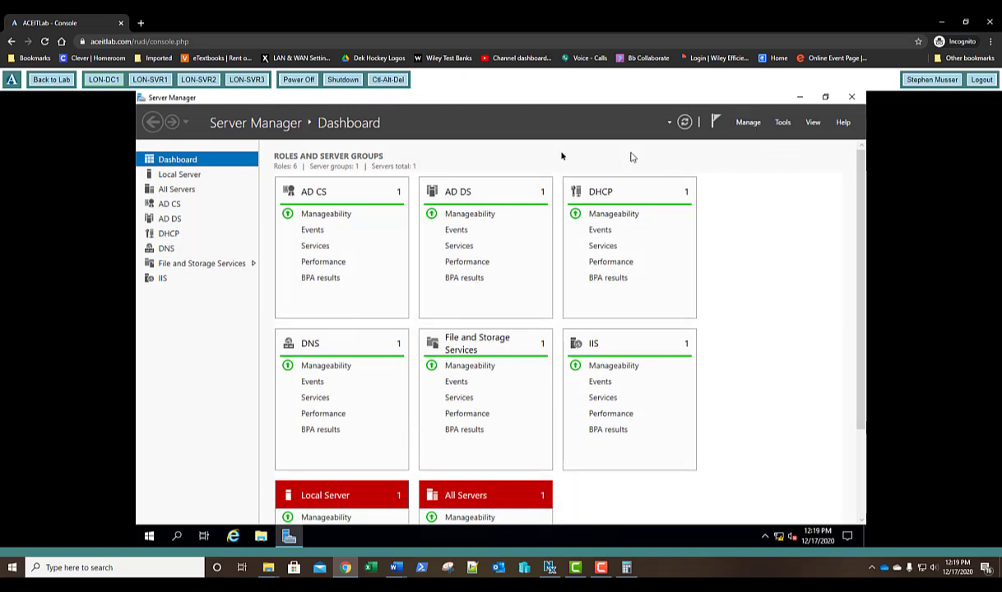
click(148, 80)
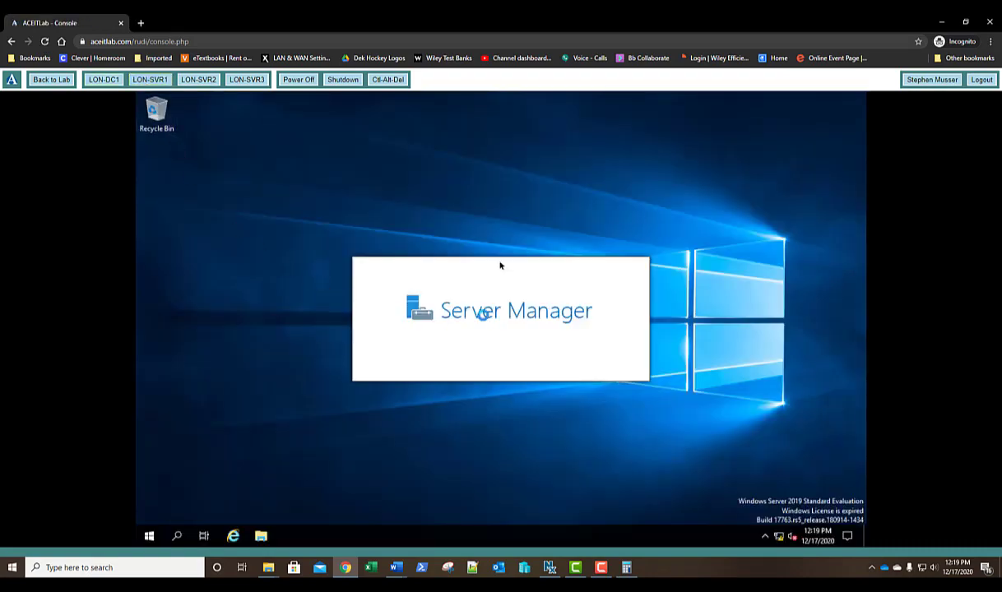
click(200, 81)
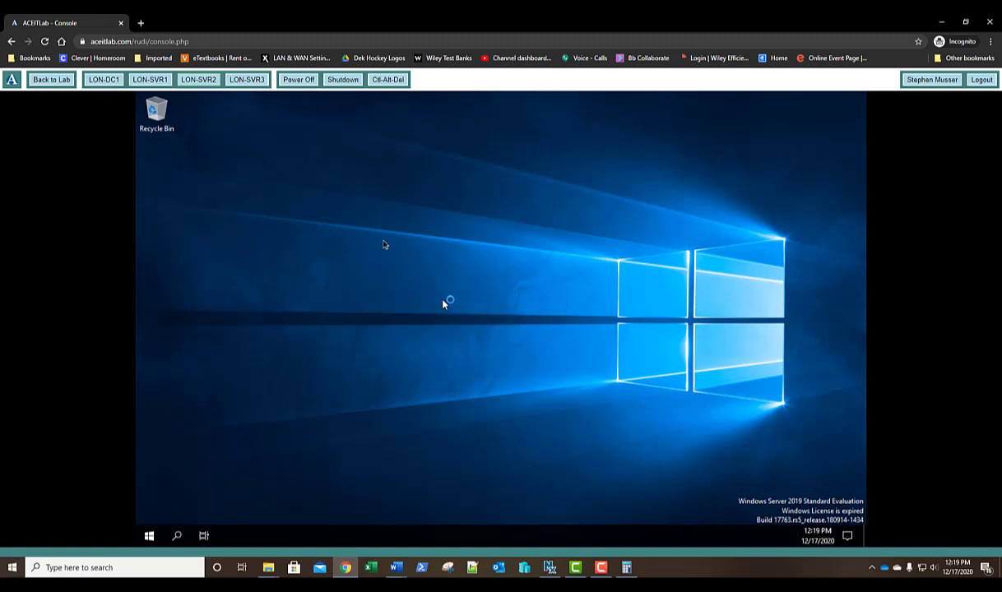
click(247, 81)
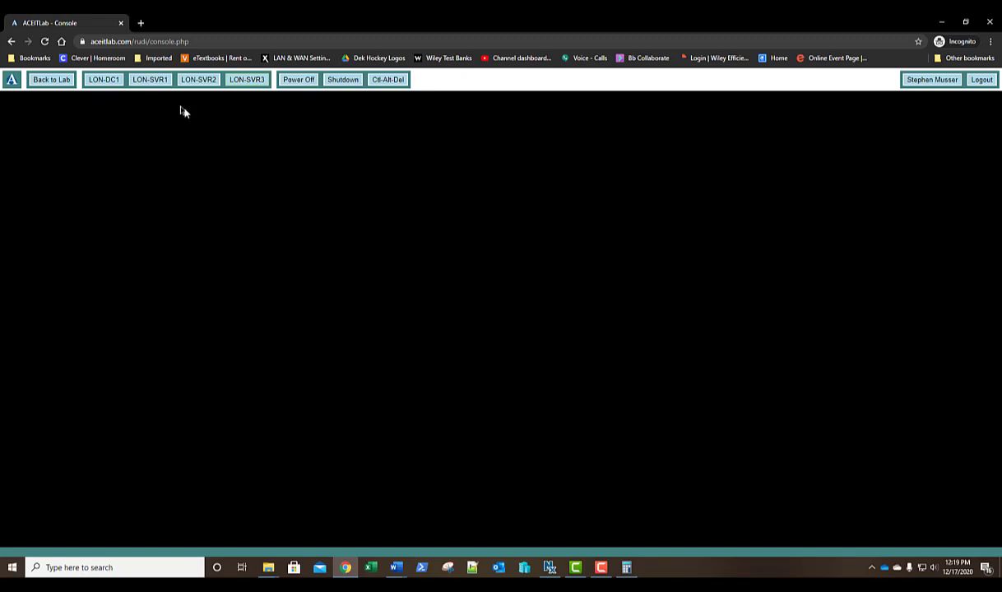
Back on LON-DC1, launch Active Directory Users and Computers from Server Manager's Tools menu.
click(104, 80)
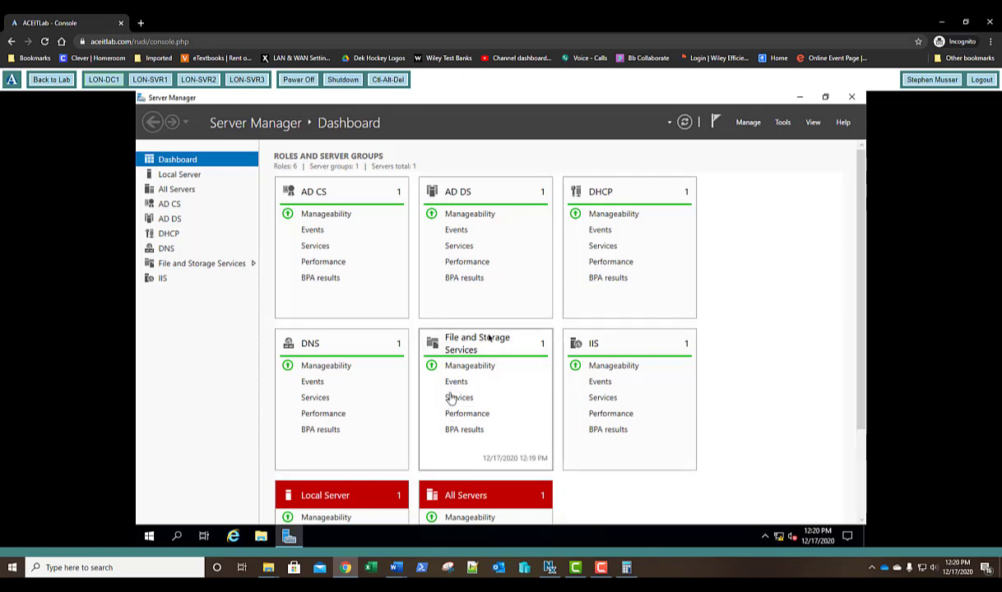
click(784, 125)
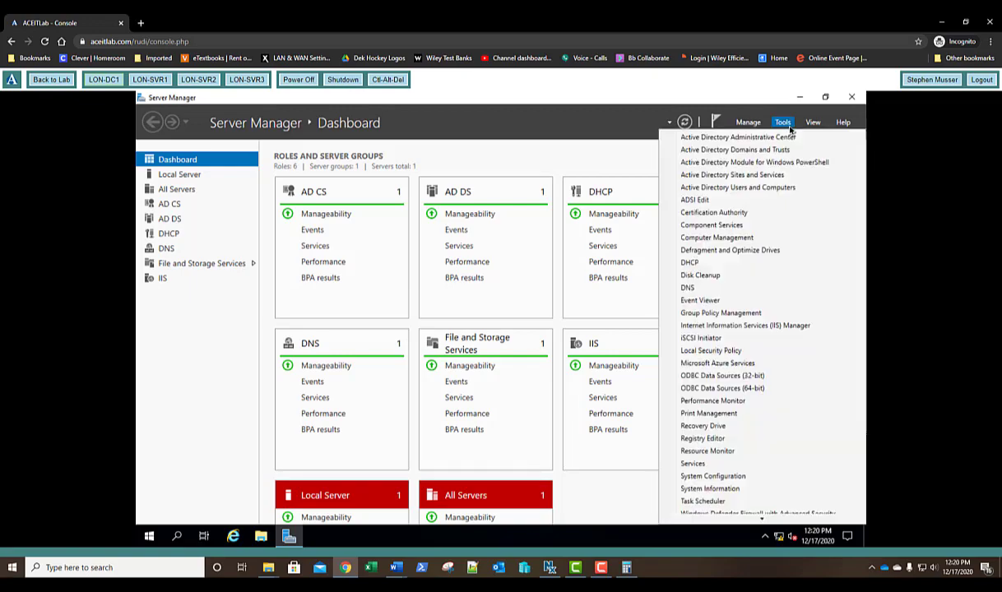
click(729, 188)
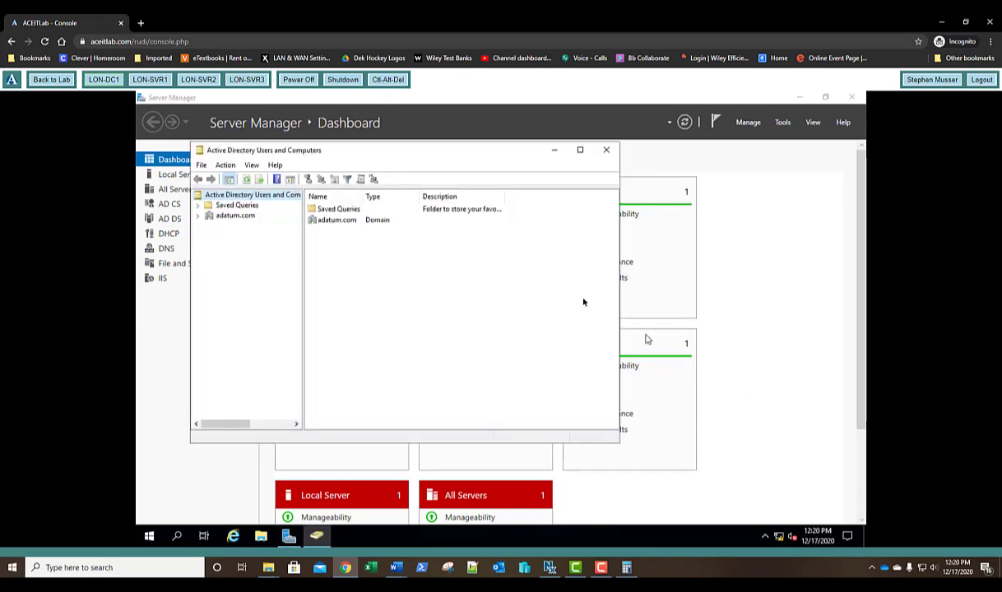
In adatum.com's Users container, disable the built-in Administrator account and open its Properties.
click(198, 216)
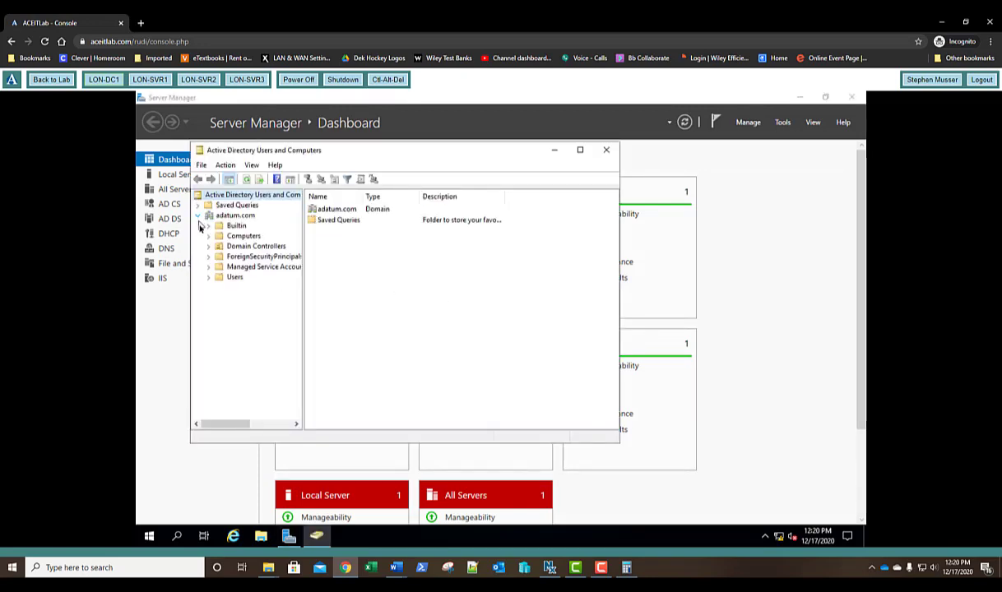
click(234, 277)
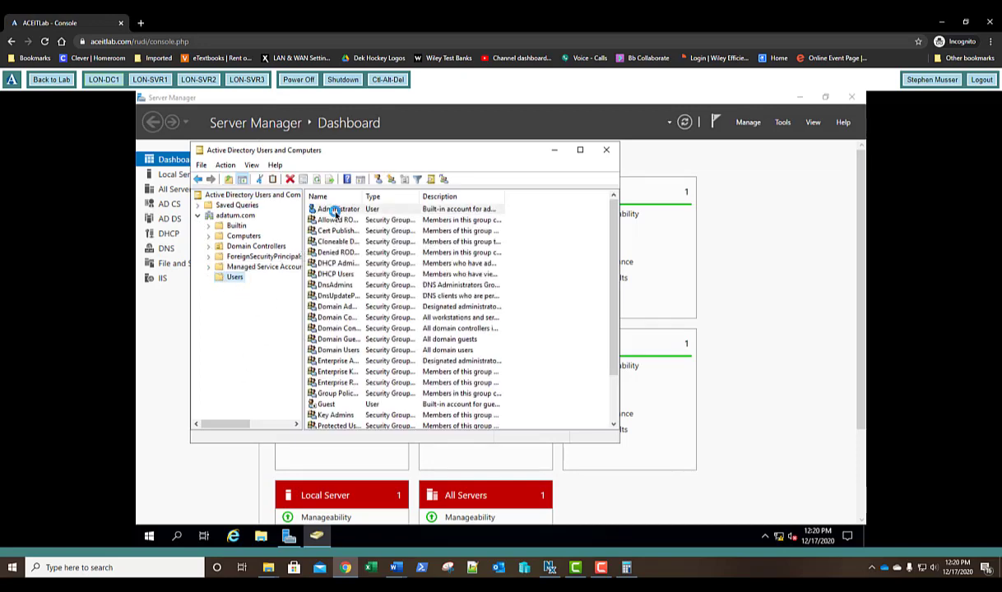
right_click(337, 211)
click(345, 244)
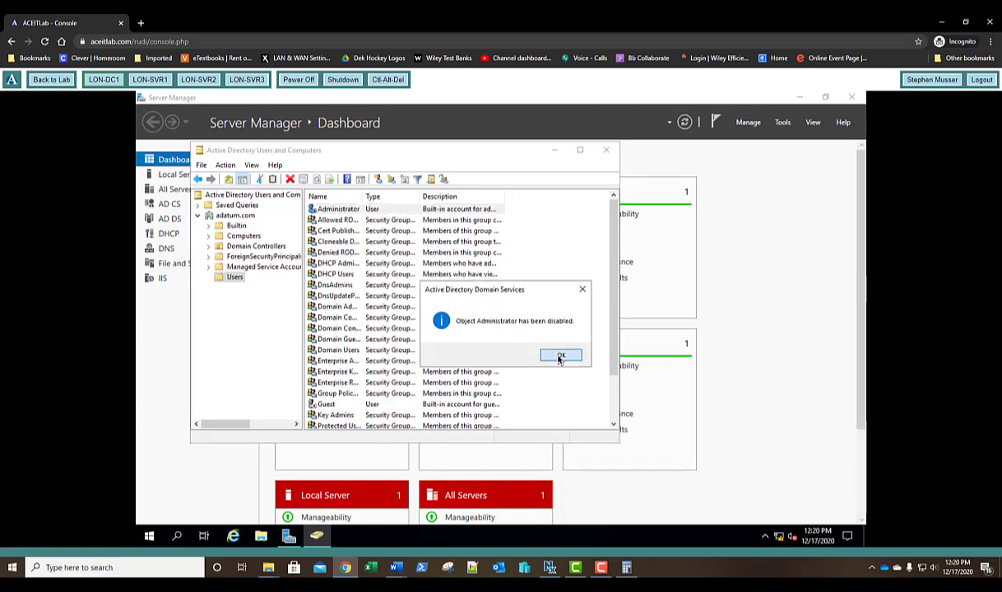
click(559, 354)
right_click(346, 211)
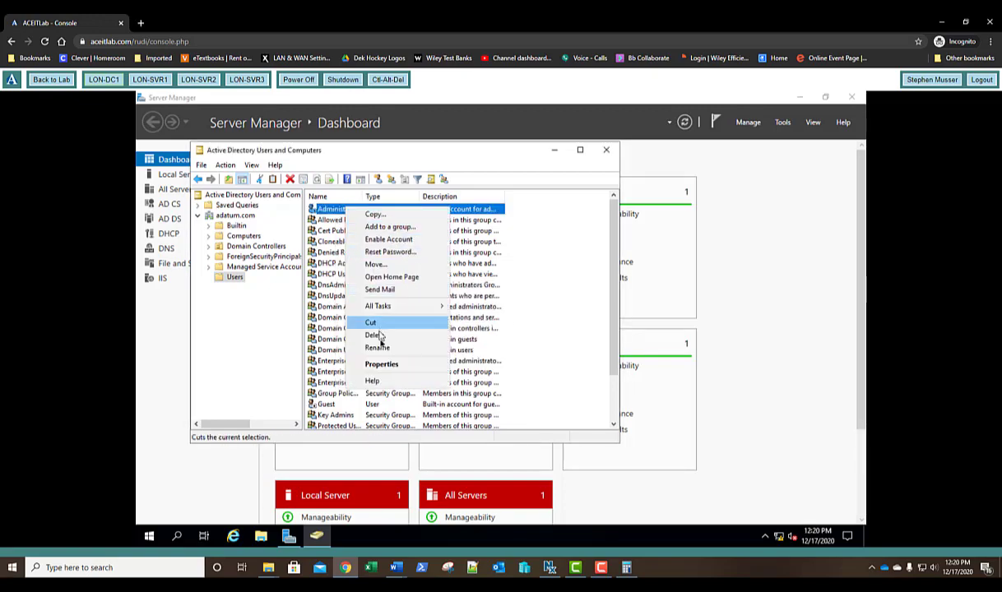
click(381, 365)
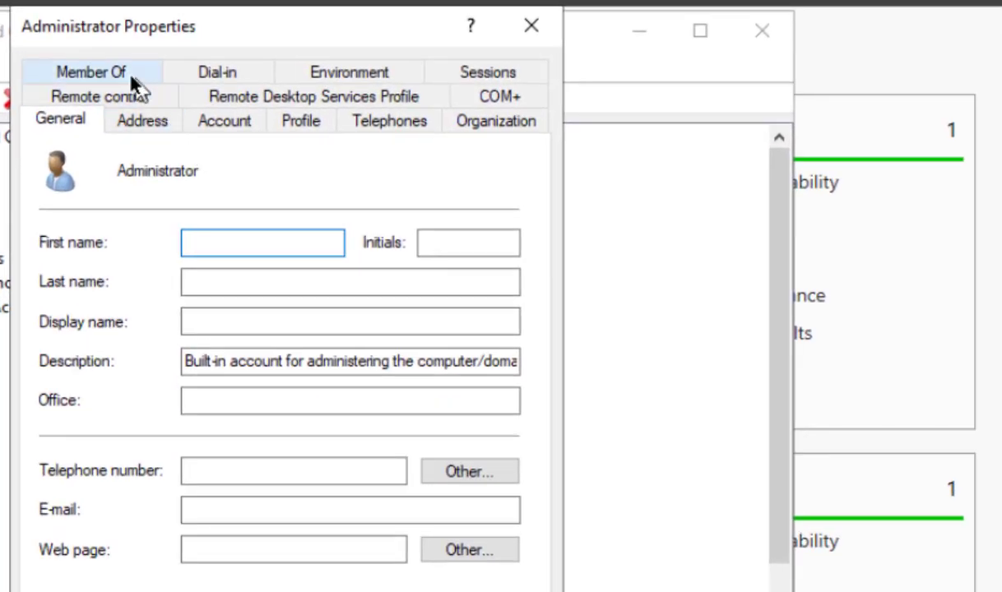
Compare the Member Of groups of Administrator and System Administrator, then close both property sheets.
click(127, 74)
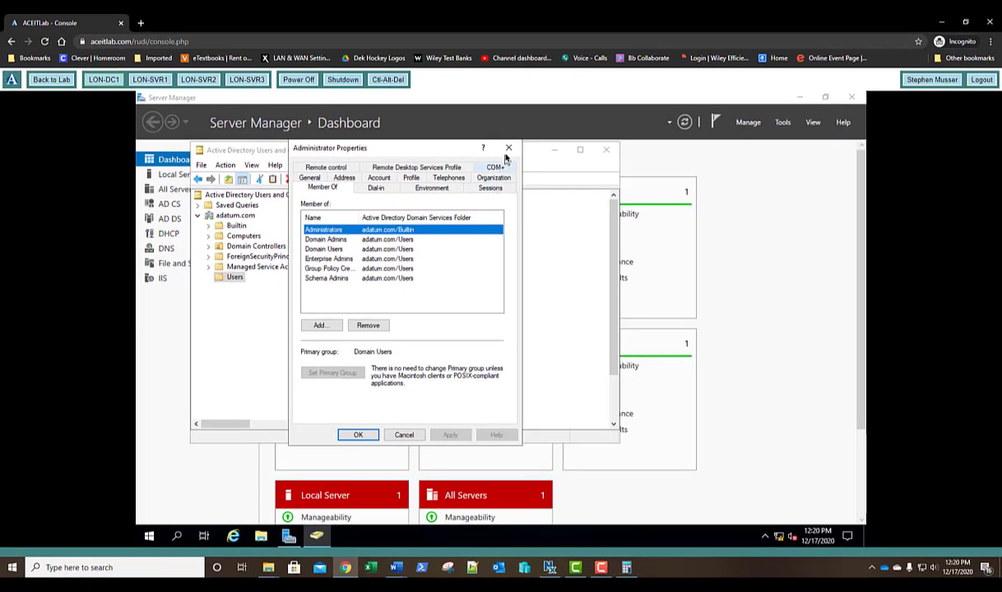
click(508, 148)
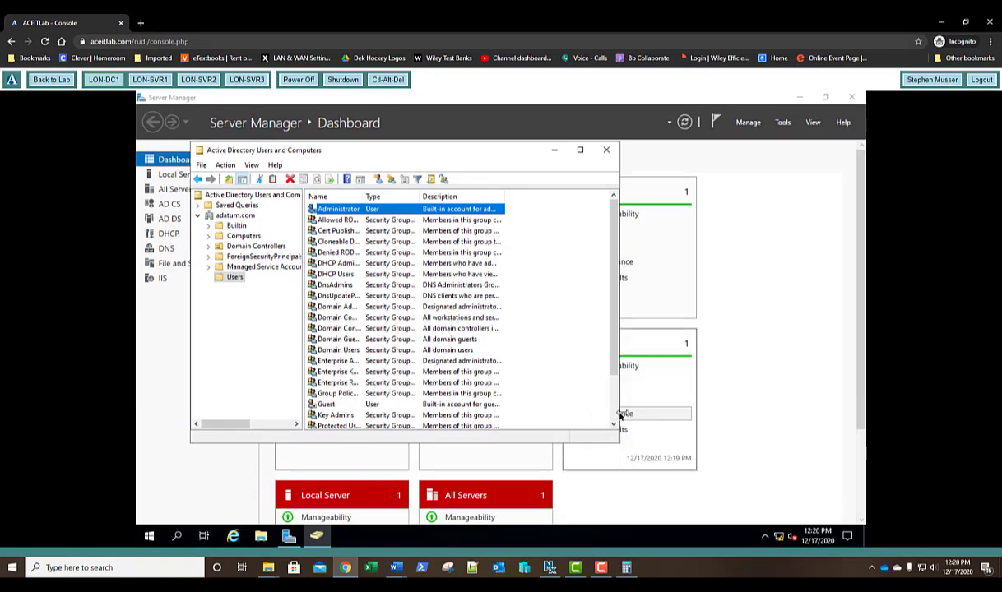
scroll(612, 411, down, 2)
right_click(349, 415)
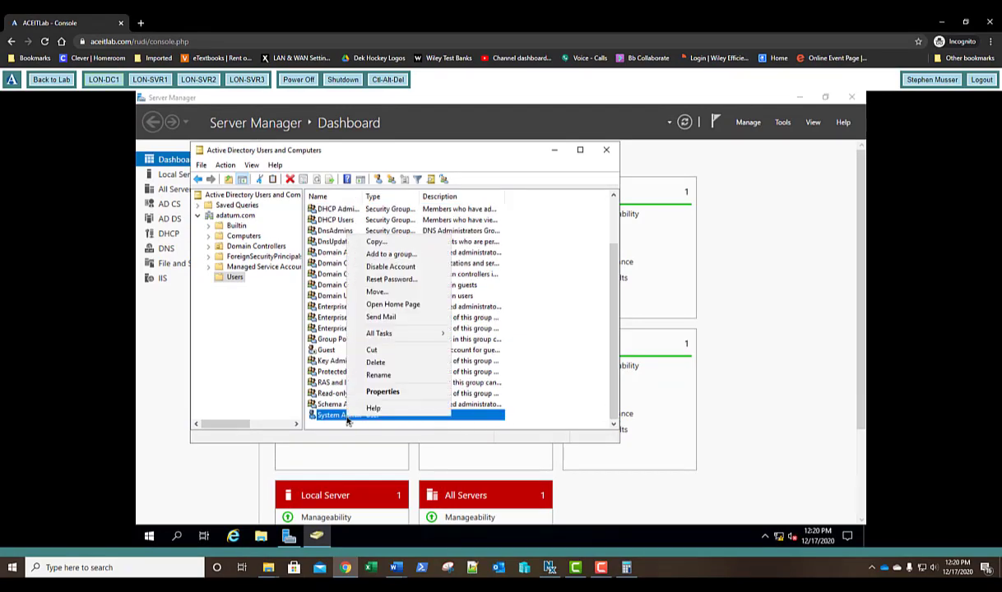
click(361, 393)
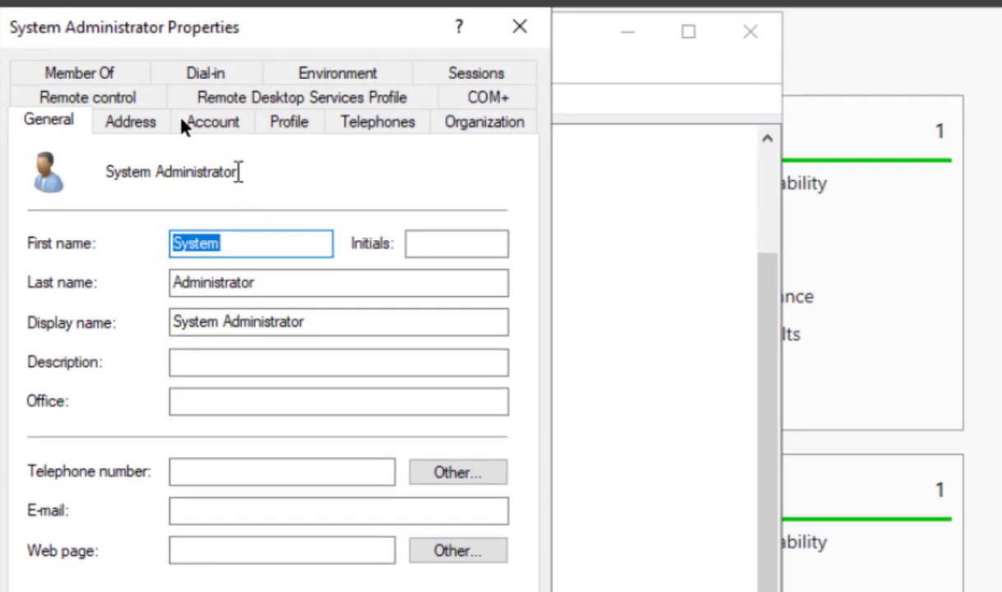
click(342, 169)
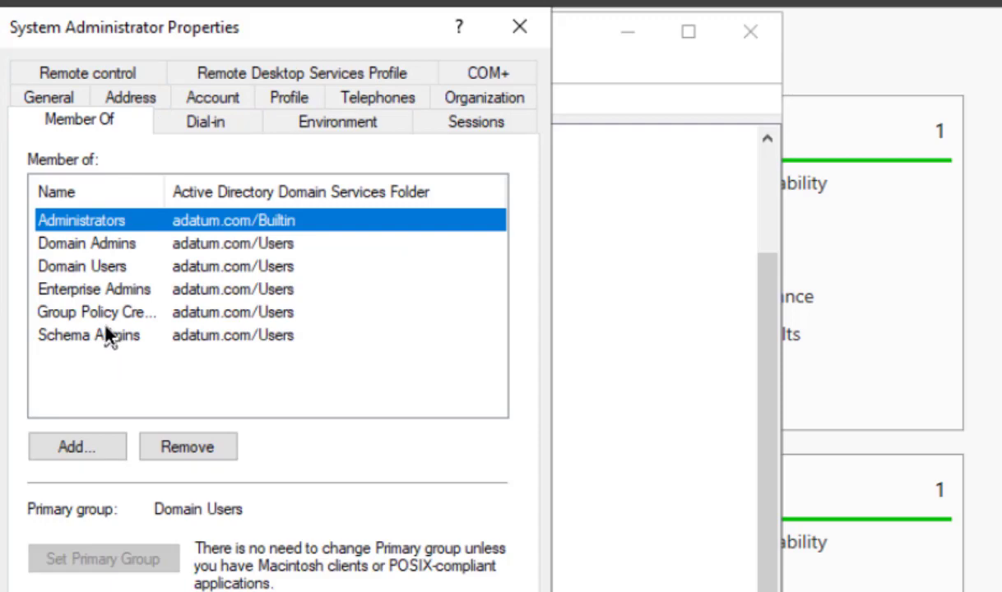
click(275, 591)
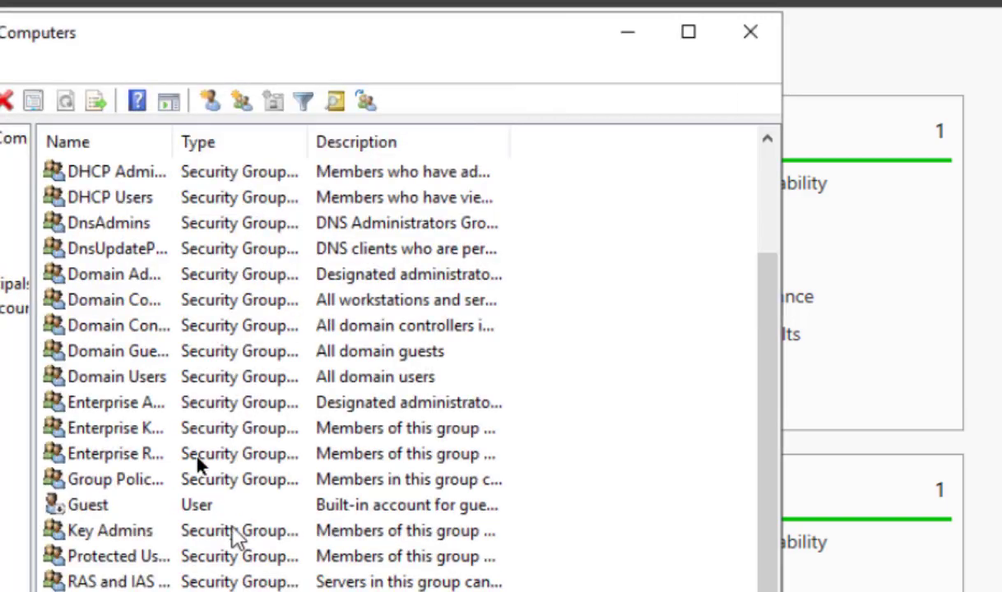